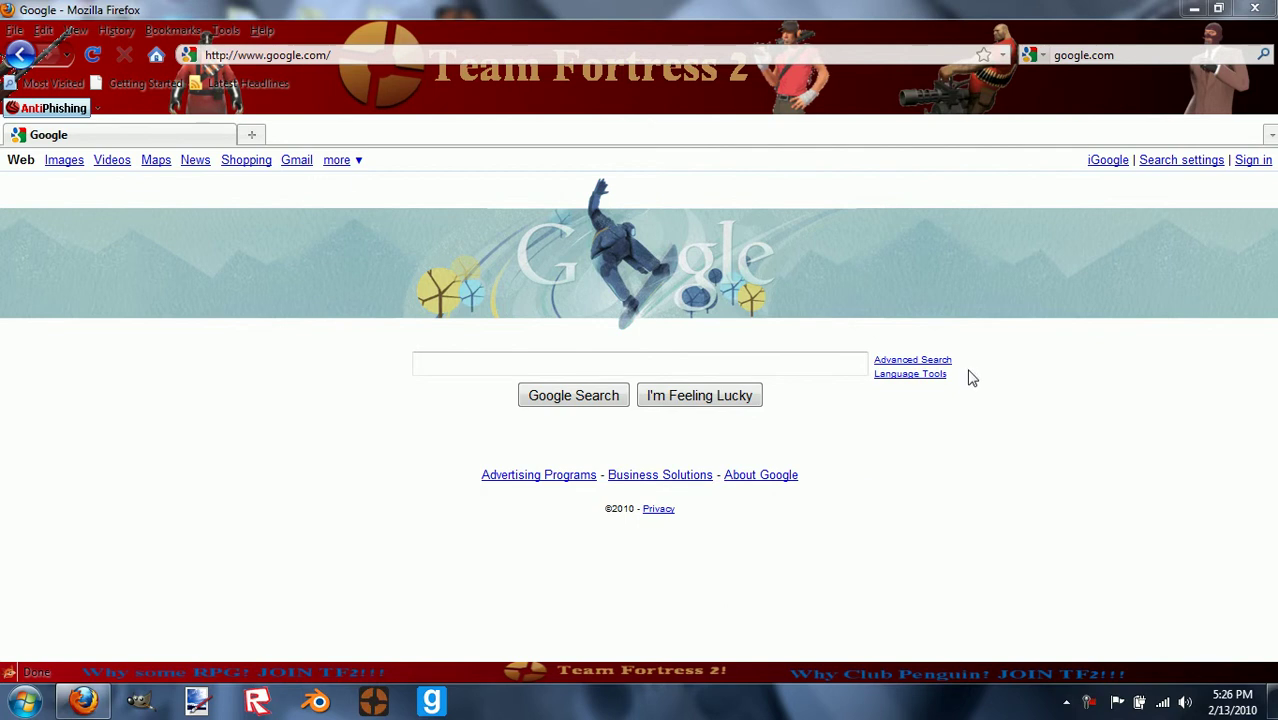
# Search Google for 'Gmod weapon pack'
pyautogui.moveTo(968, 376); pyautogui.dragTo(847, 351)
pyautogui.click(840, 408)
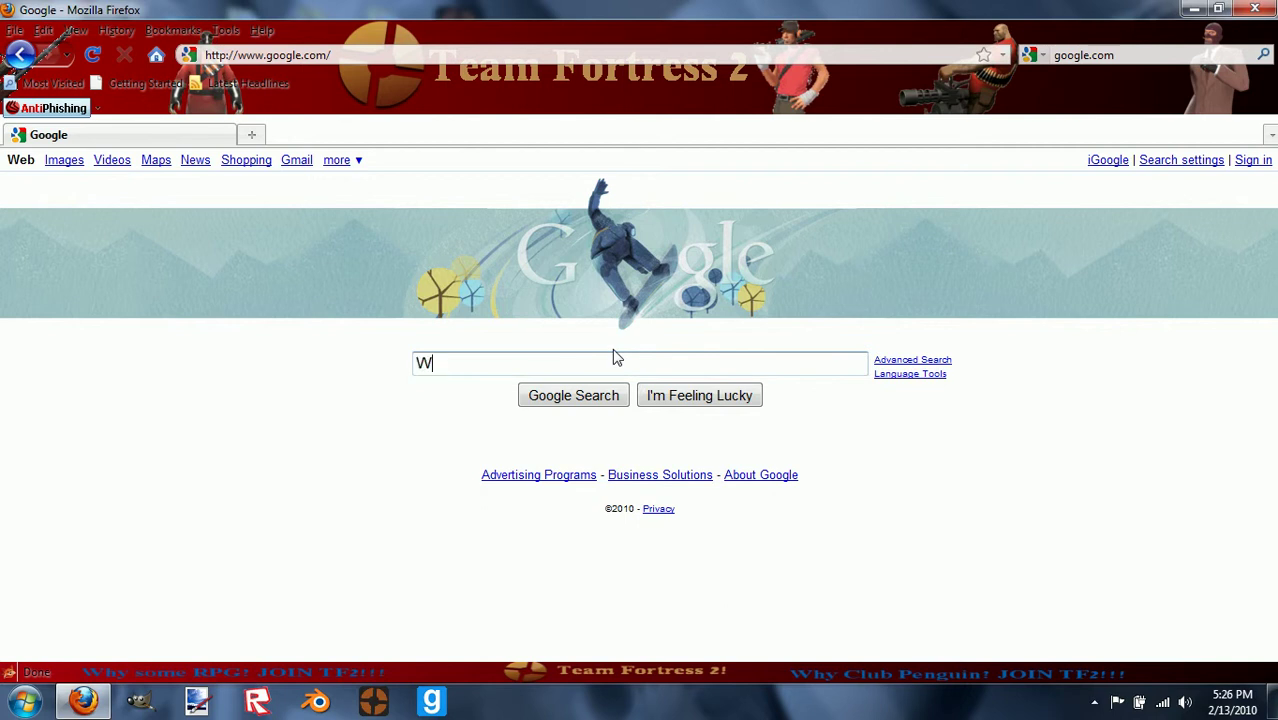
pyautogui.press('BackSpace')
pyautogui.write('Gmod ')
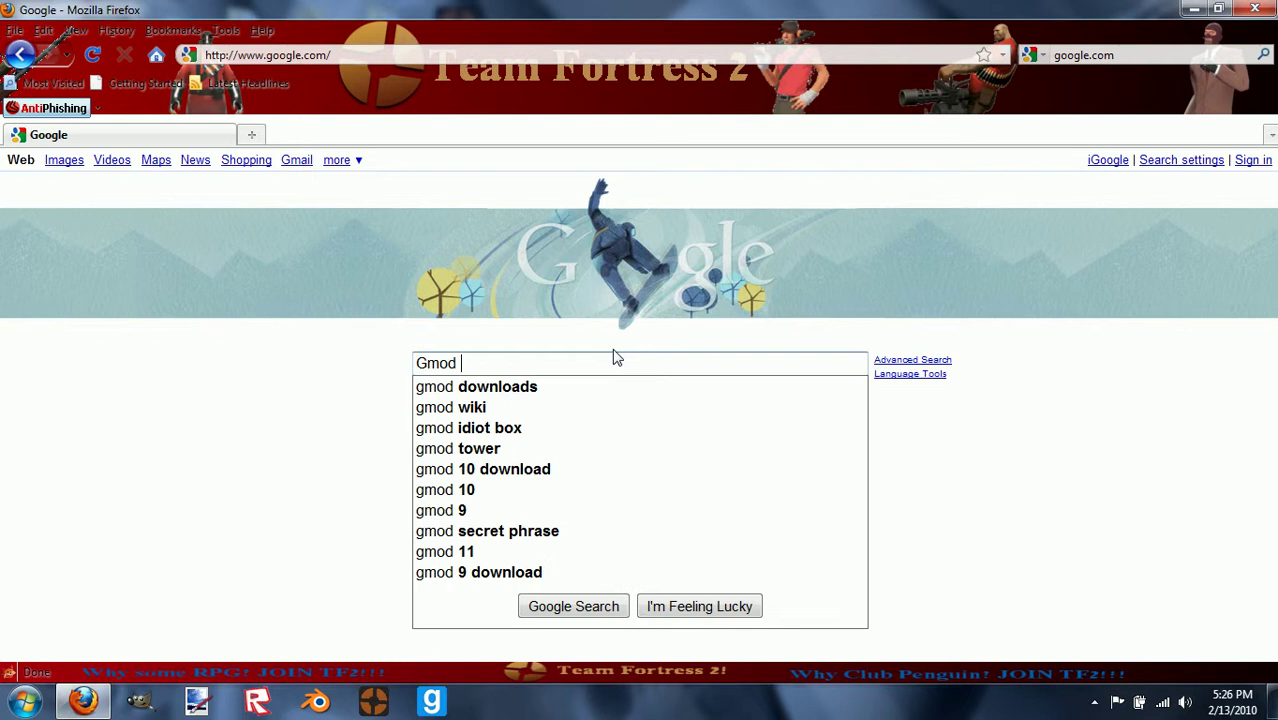
pyautogui.write('wea')
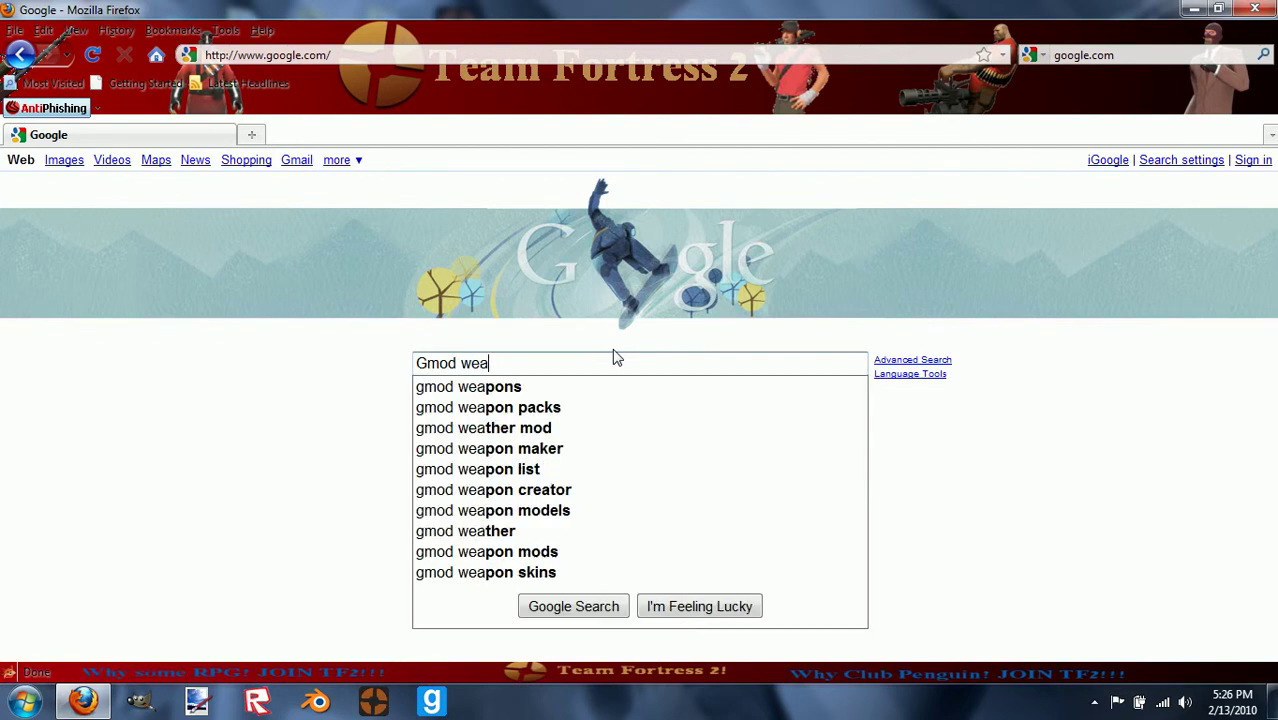
pyautogui.write('apopon pack')
pyautogui.press('Return')
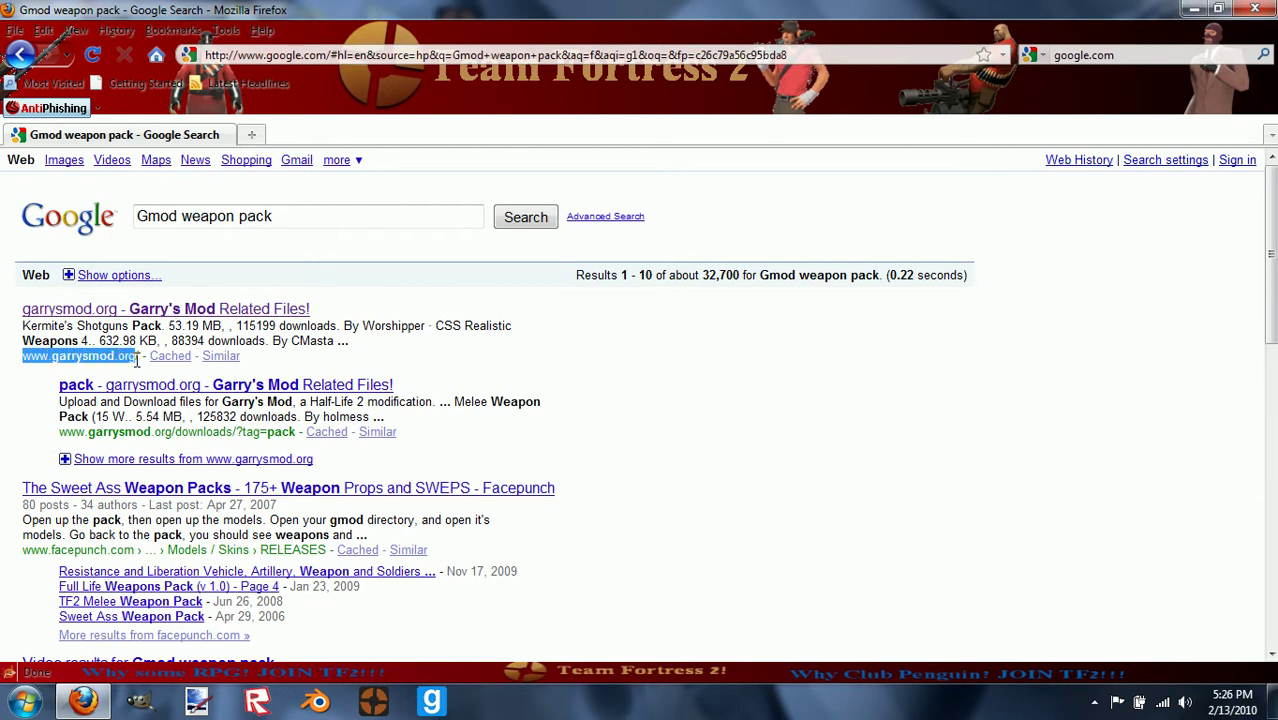
# Open the garrysmod.org result and pick gm_buildgrass.zip from its downloads grid
pyautogui.click(118, 310)
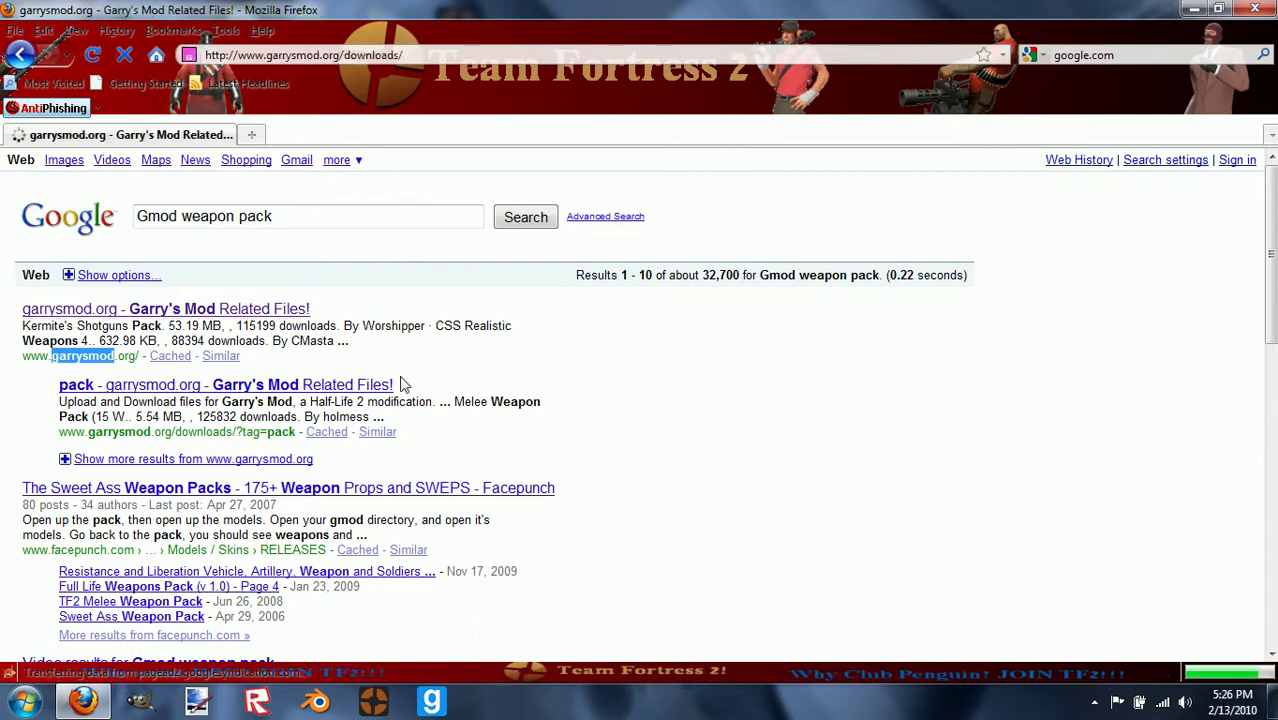
pyautogui.scroll(-5, 610, 213)
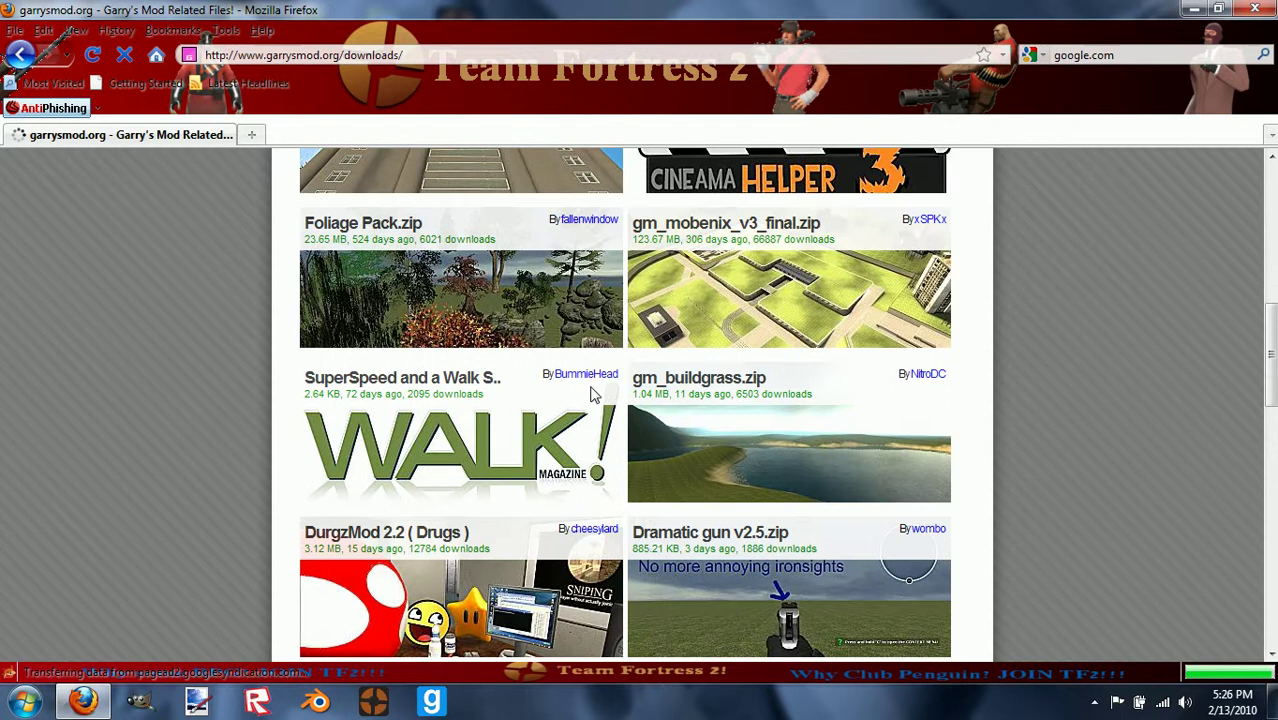
pyautogui.scroll(5, 593, 397)
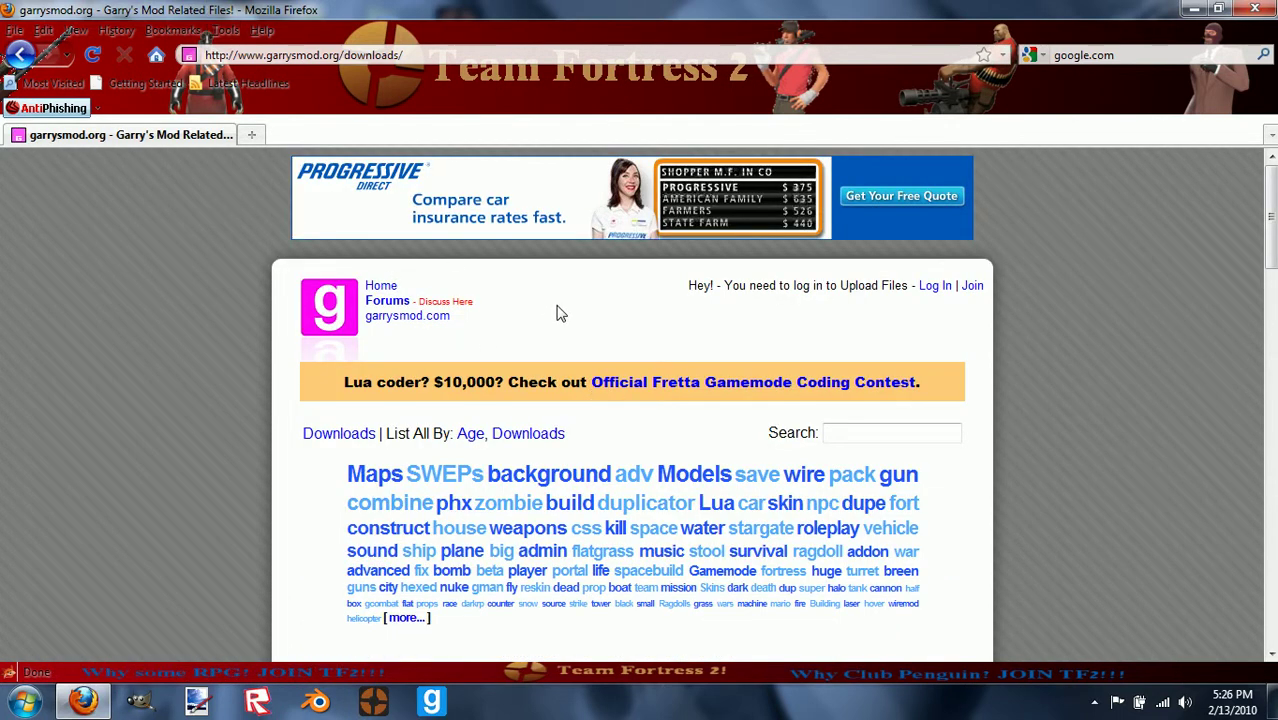
pyautogui.scroll(-5, 570, 305)
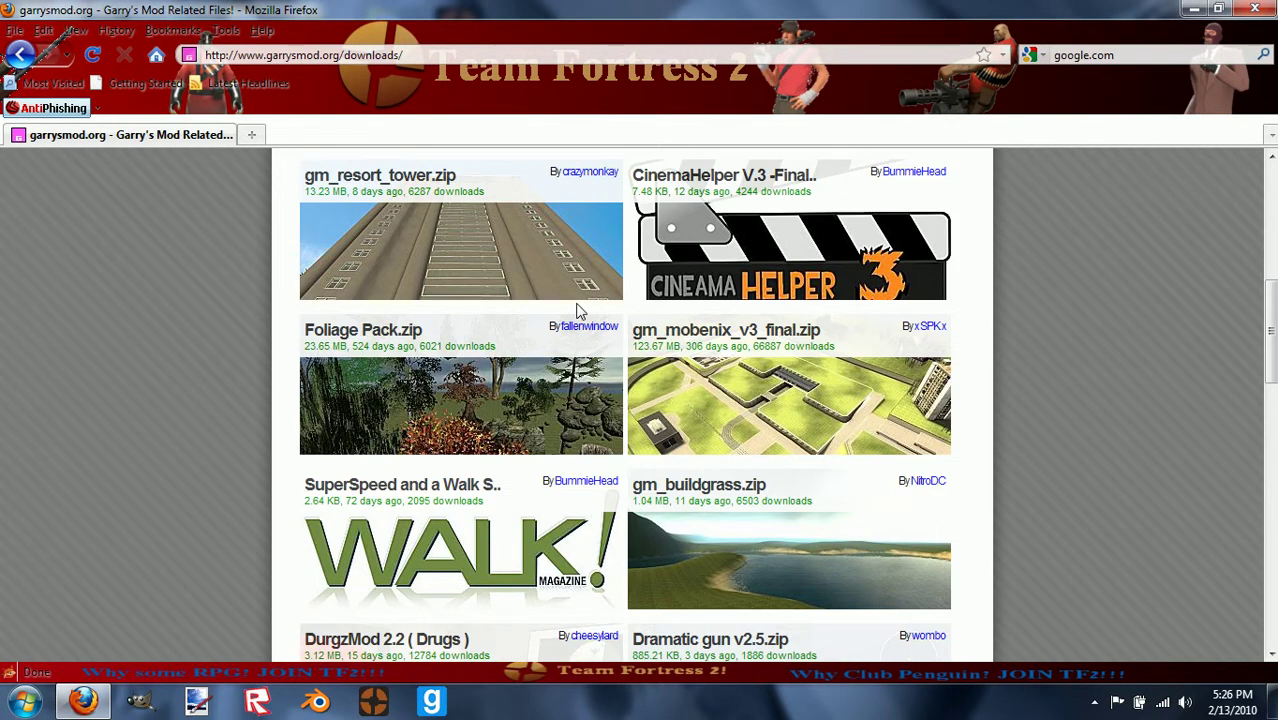
pyautogui.scroll(-1, 580, 312)
pyautogui.scroll(-1, 836, 470)
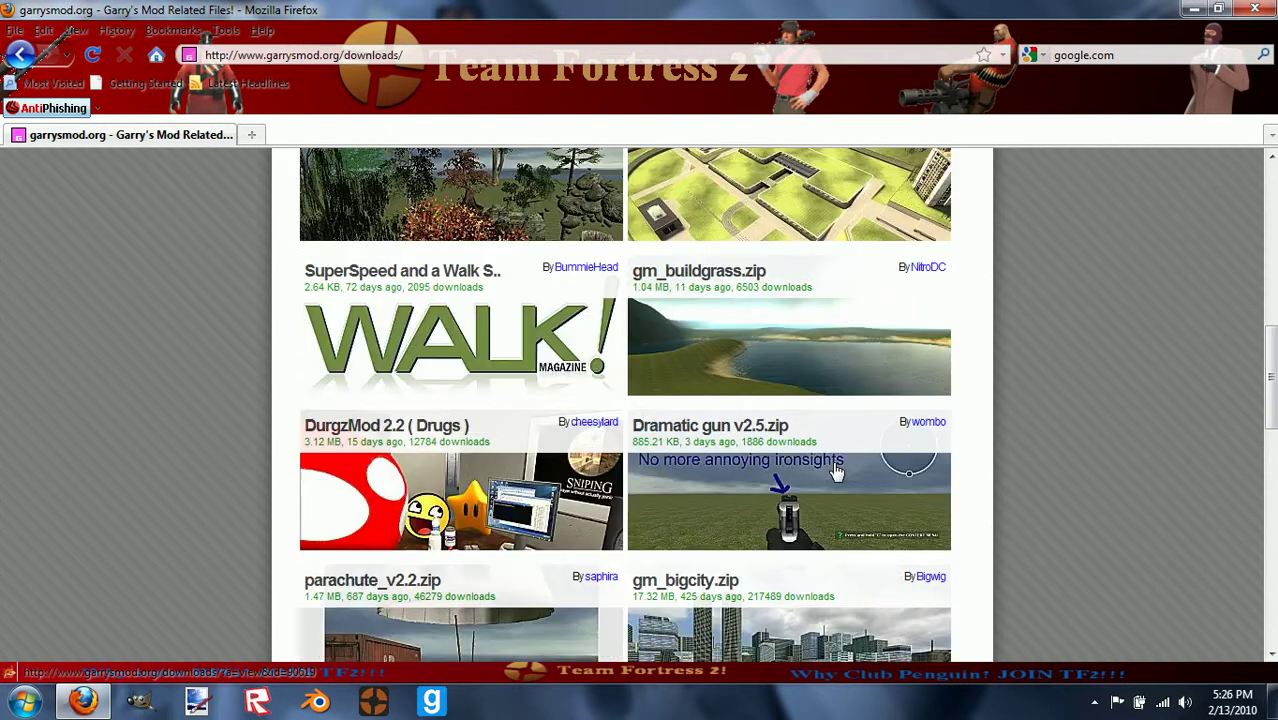
pyautogui.click(799, 361)
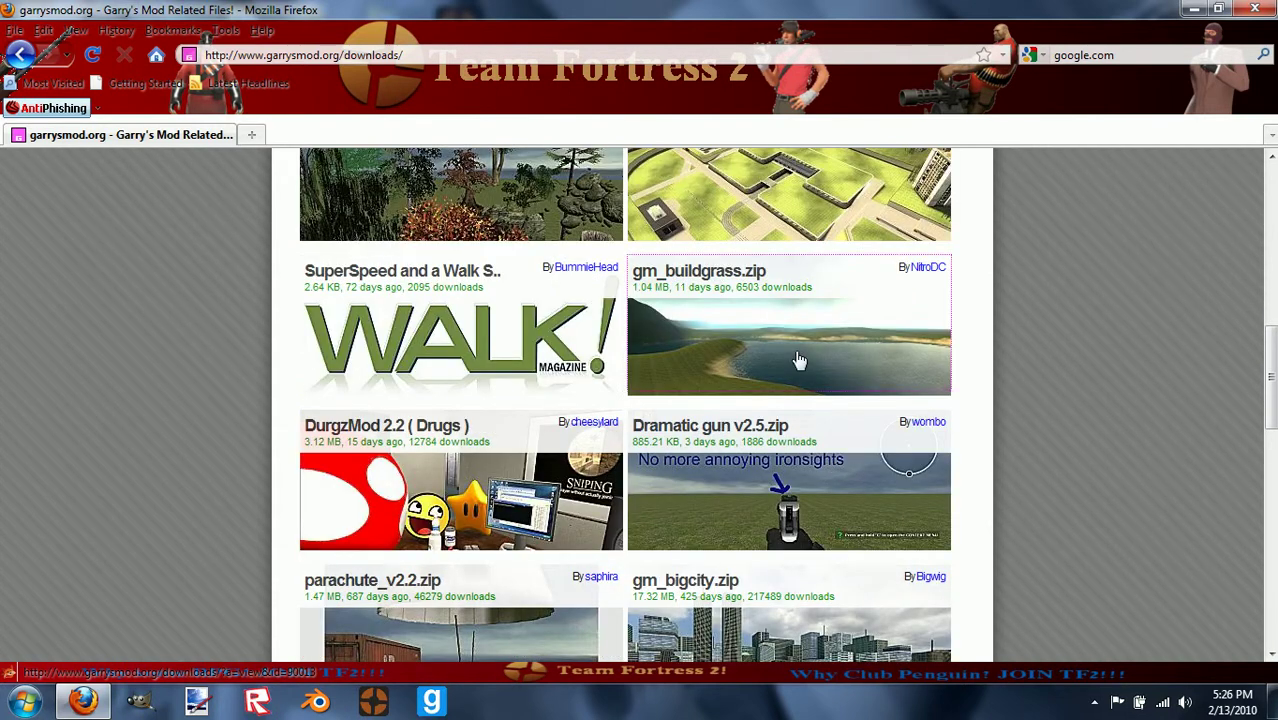
# Download gm_buildgrass.zip from Download Mirror 1 and open it with WinRAR
pyautogui.click(770, 347)
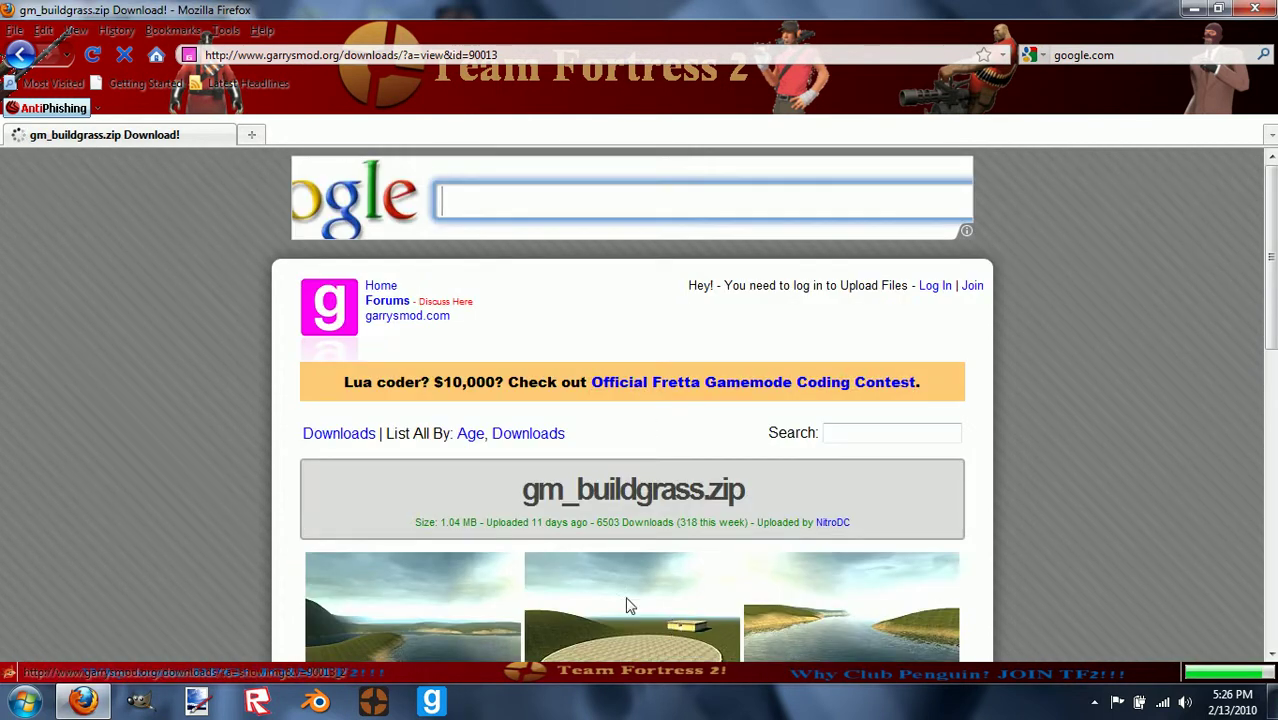
pyautogui.scroll(-4, 600, 500)
pyautogui.click(679, 533)
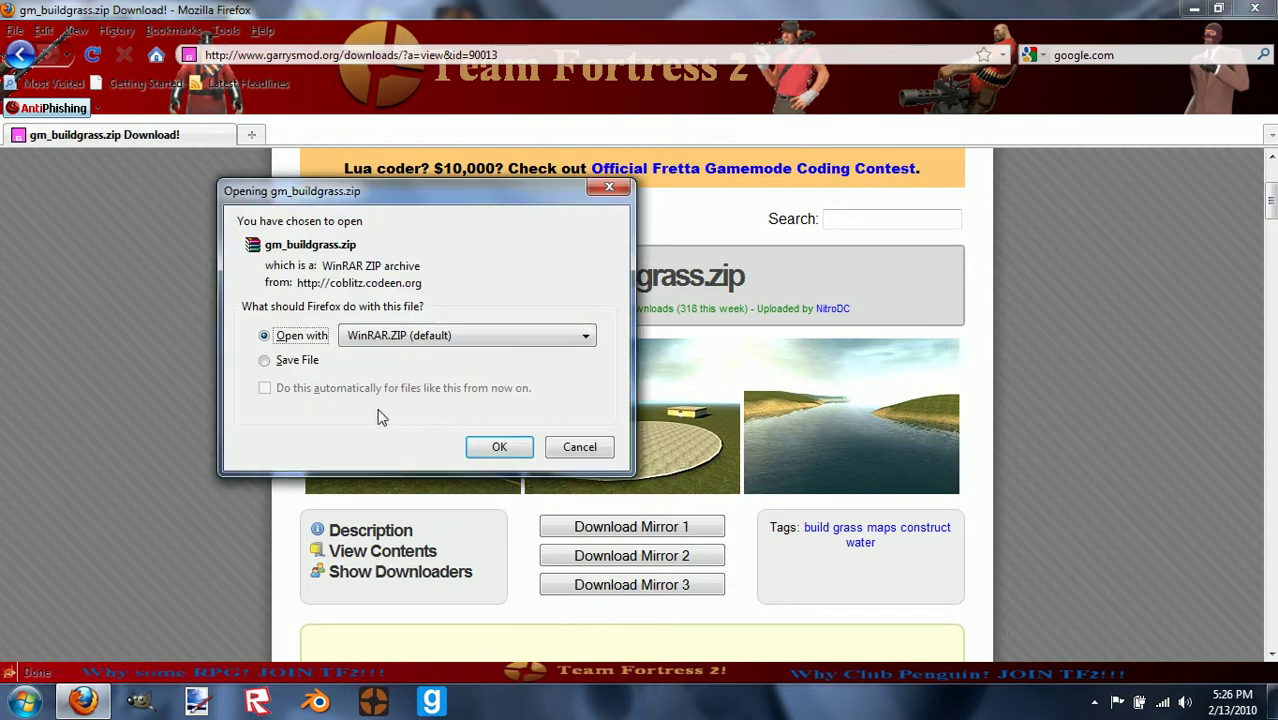
pyautogui.click(499, 447)
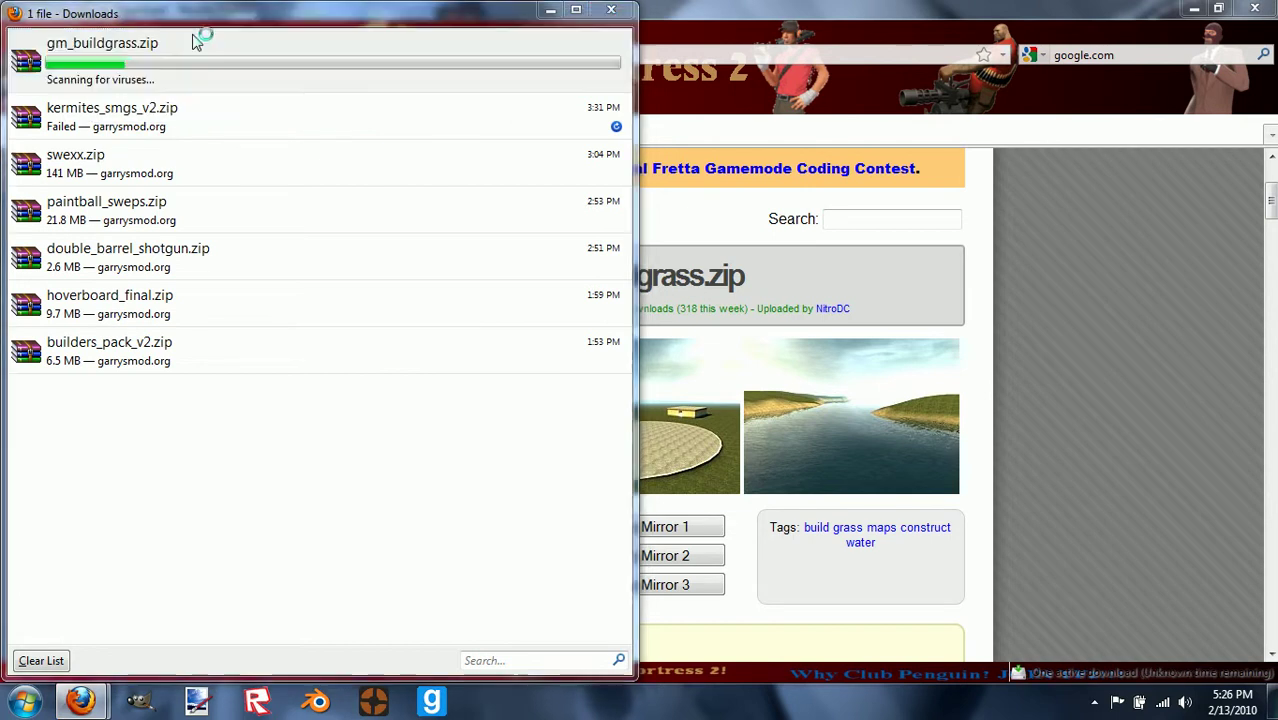
pyautogui.rightClick(183, 52)
# Extract gm_buildgrass.zip to the Desktop, then close WinRAR and minimize Firefox
pyautogui.click(868, 307)
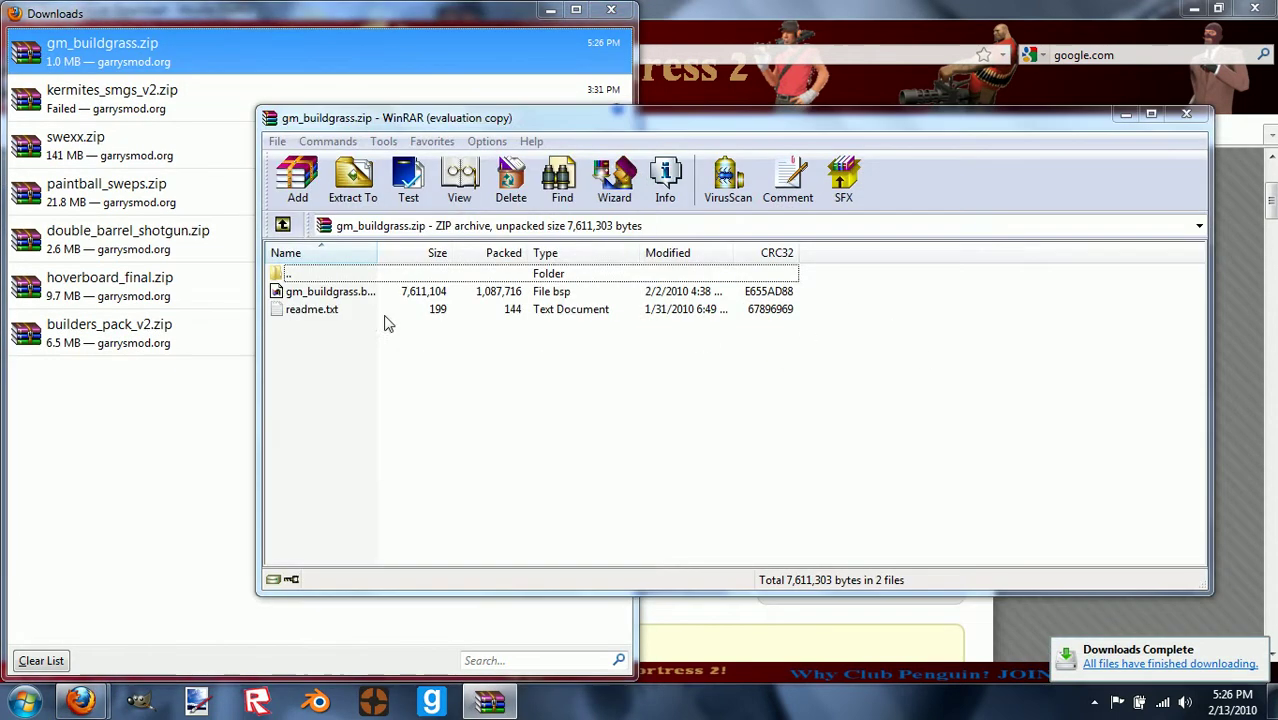
pyautogui.click(836, 362)
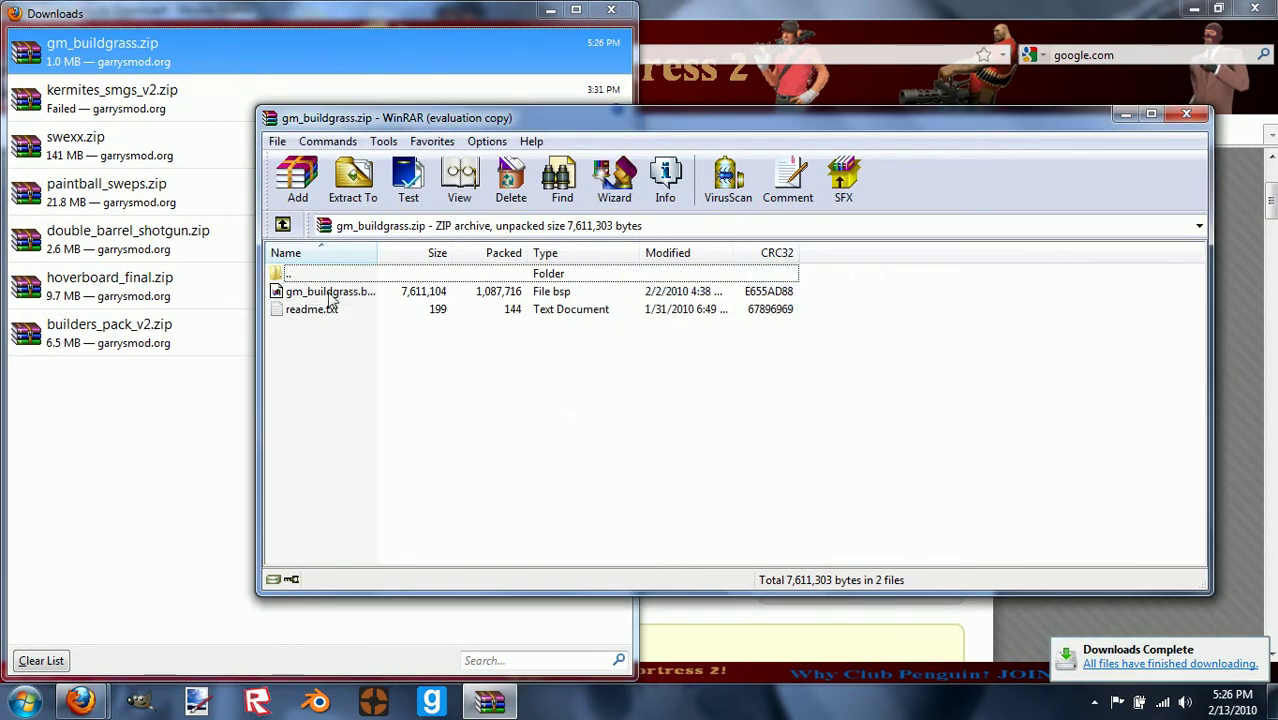
pyautogui.doubleClick(320, 274)
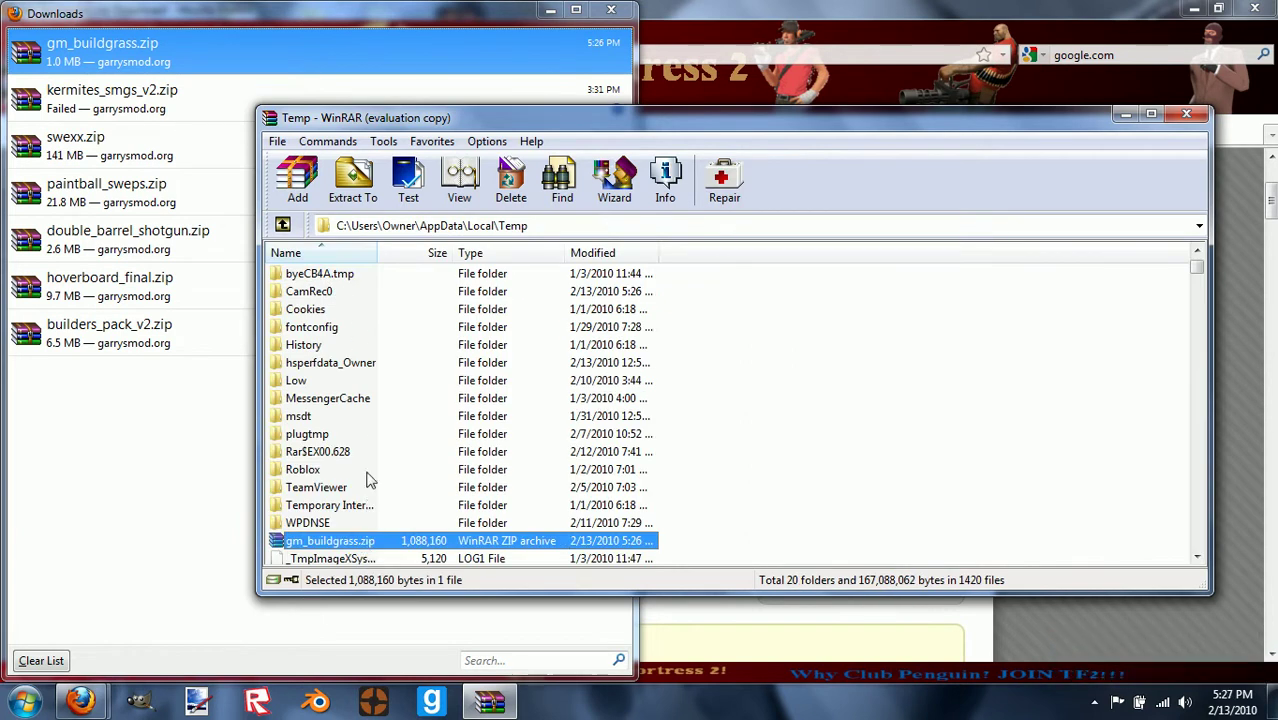
pyautogui.click(353, 185)
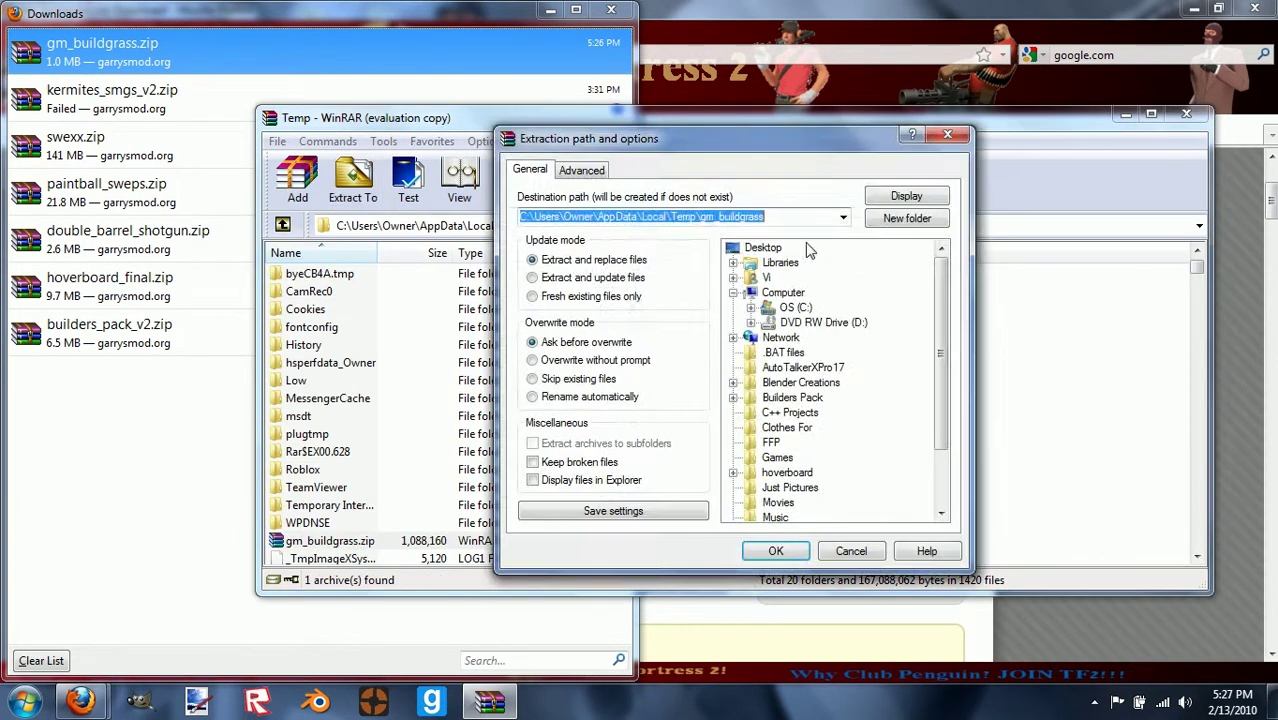
pyautogui.click(775, 551)
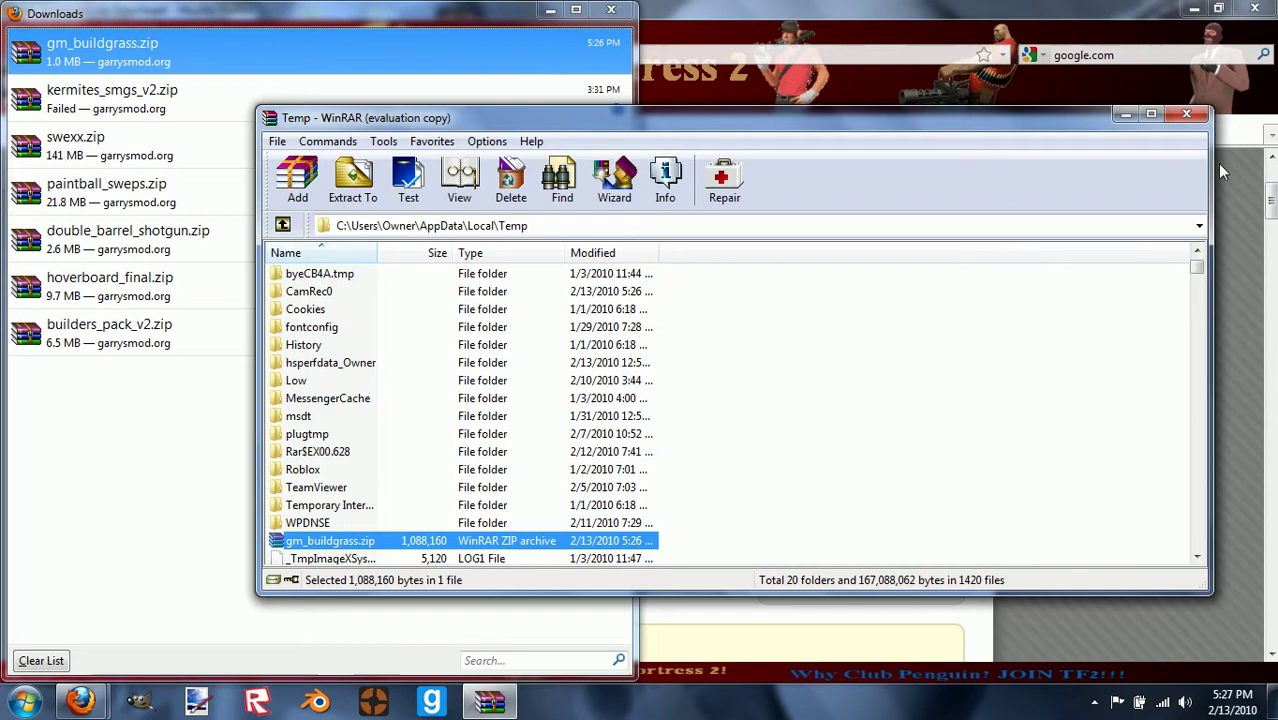
pyautogui.click(1186, 113)
pyautogui.click(1194, 8)
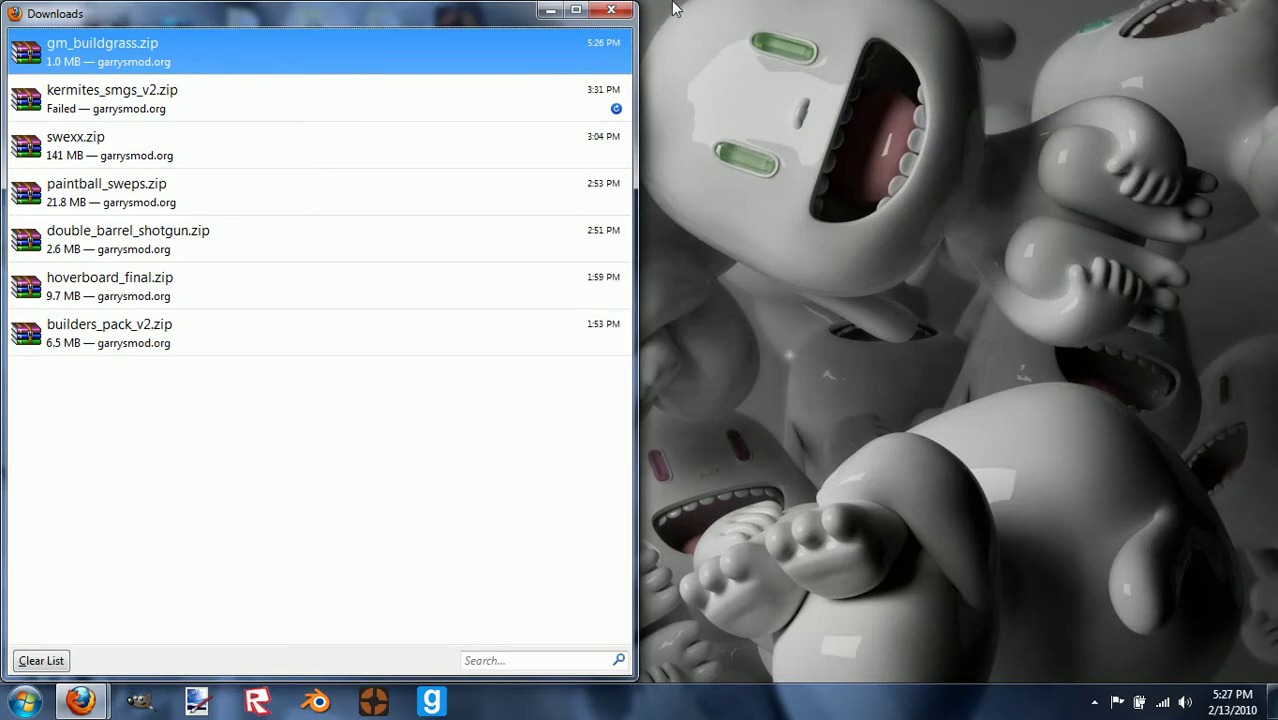
# Close the Downloads window and move gm_buildgrass.bsp beside the hoverboard folder on the desktop
pyautogui.click(611, 10)
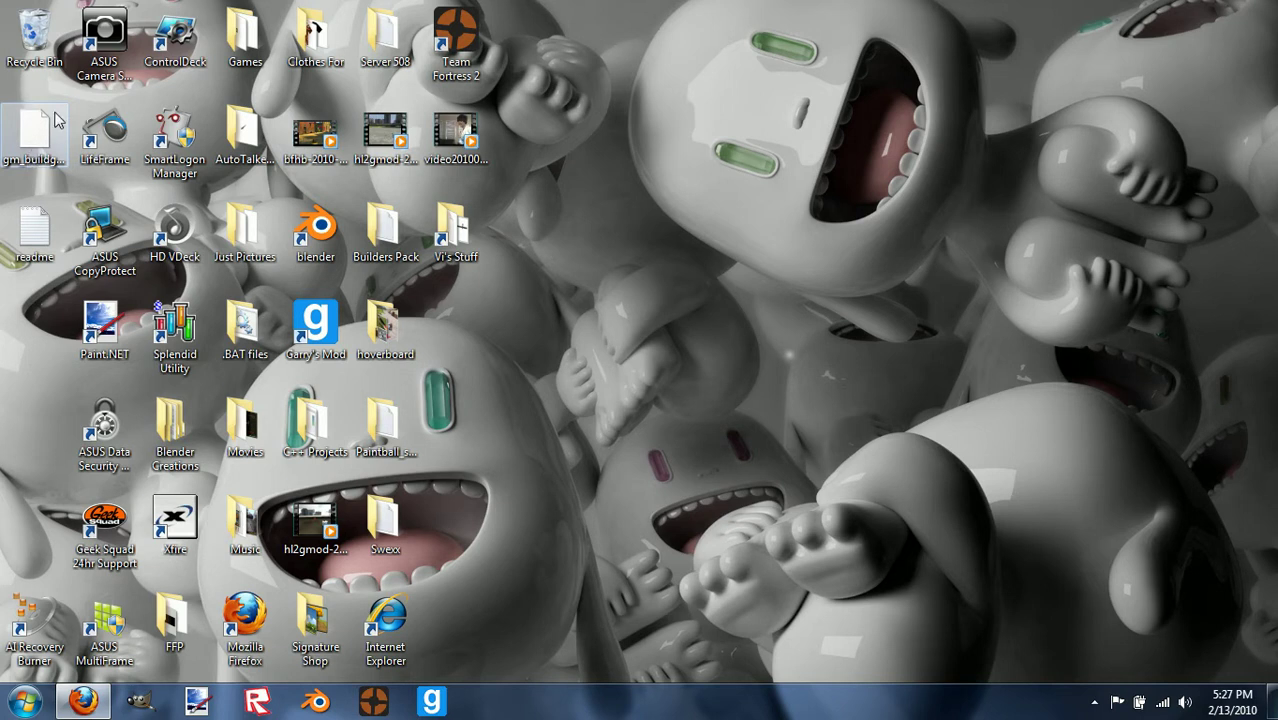
pyautogui.moveTo(30, 143); pyautogui.dragTo(452, 330)
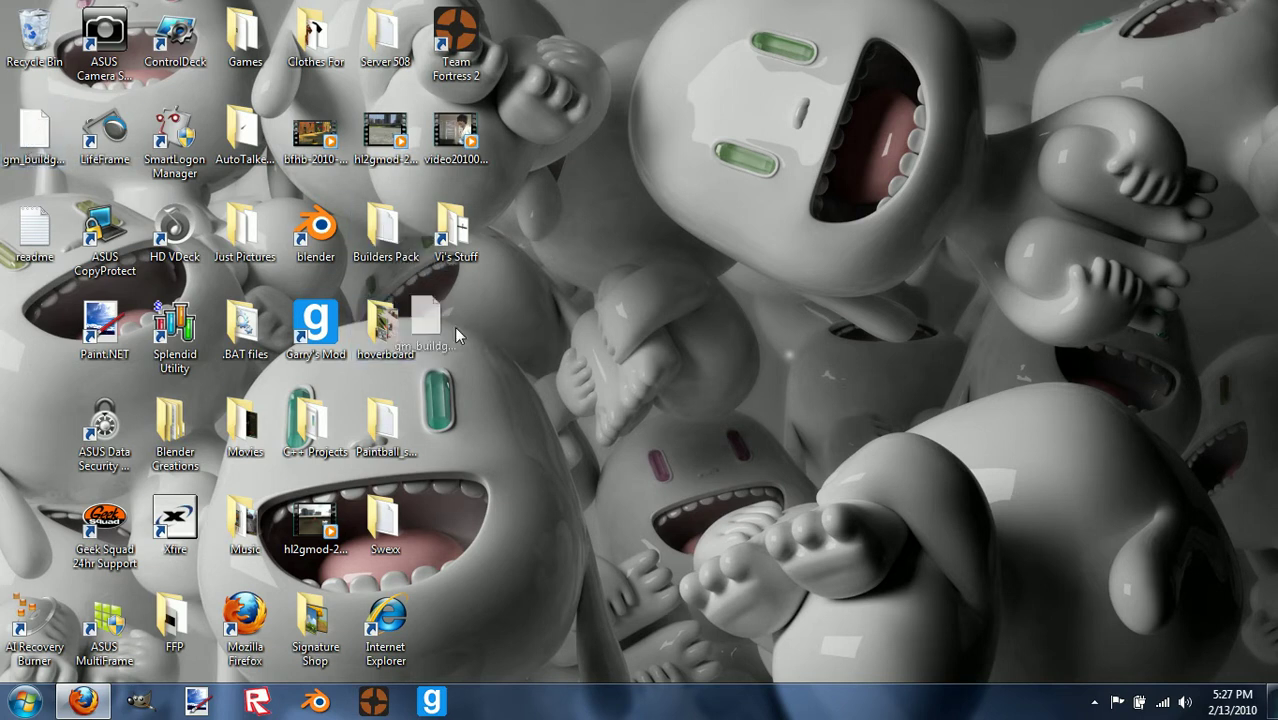
pyautogui.rightClick(460, 330)
pyautogui.click(648, 158)
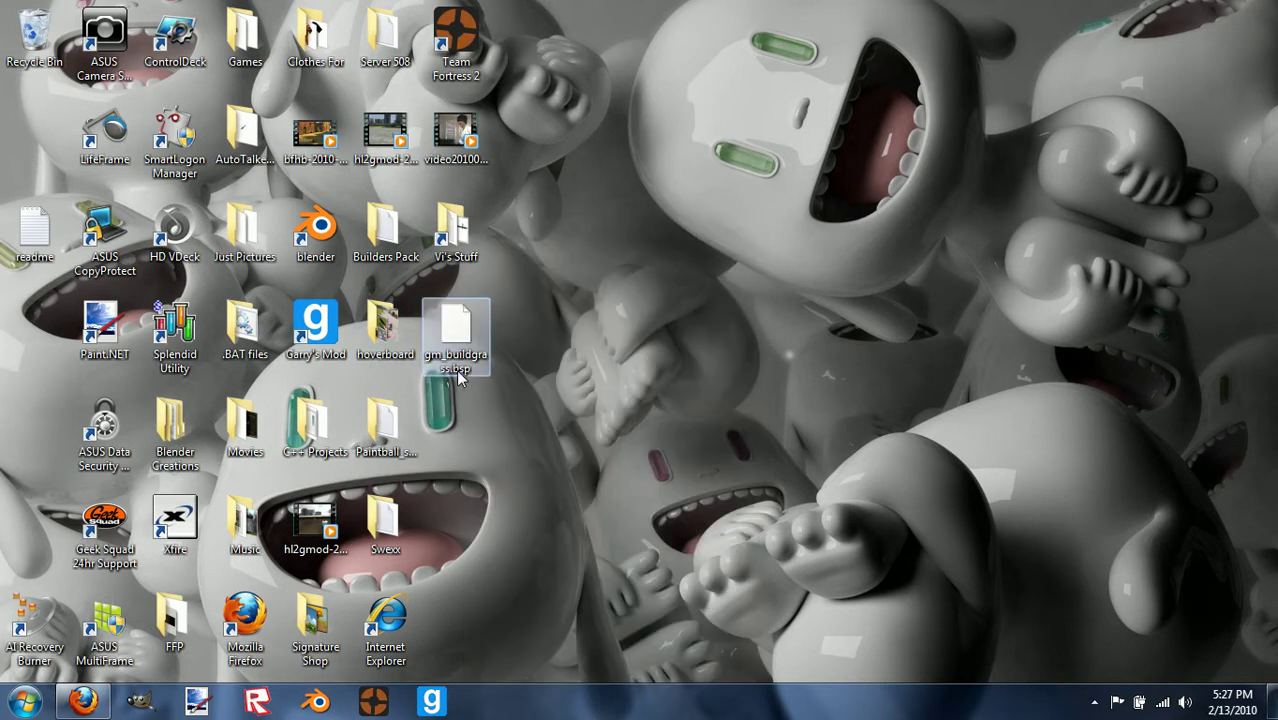
# Browse from Computer into the C: drive's Program Files (x86) folder
pyautogui.click(24, 701)
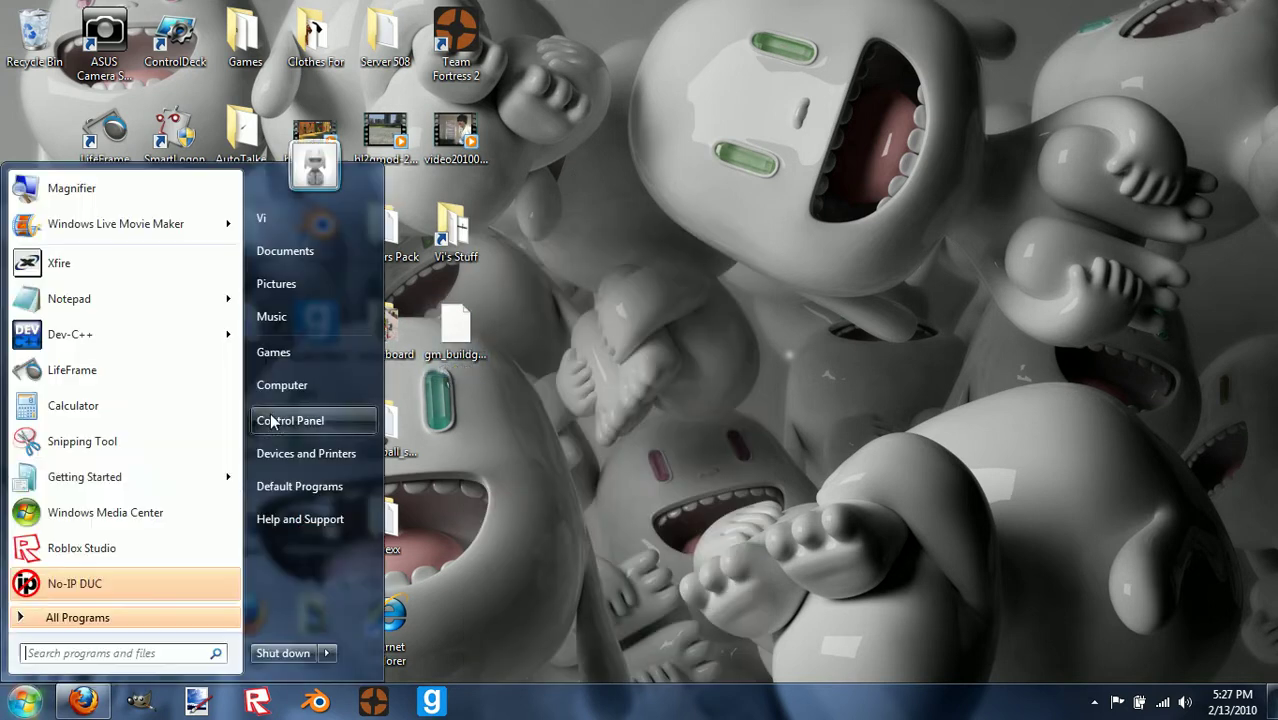
pyautogui.click(276, 385)
pyautogui.doubleClick(642, 160)
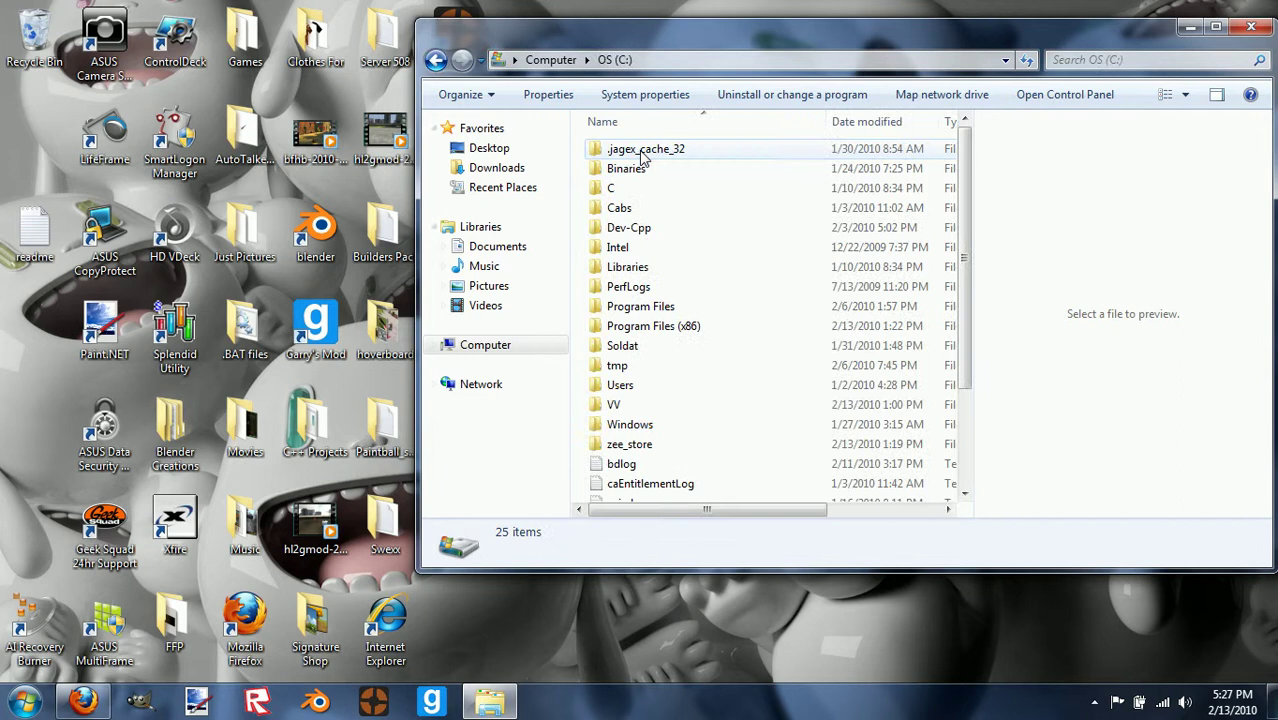
pyautogui.doubleClick(644, 330)
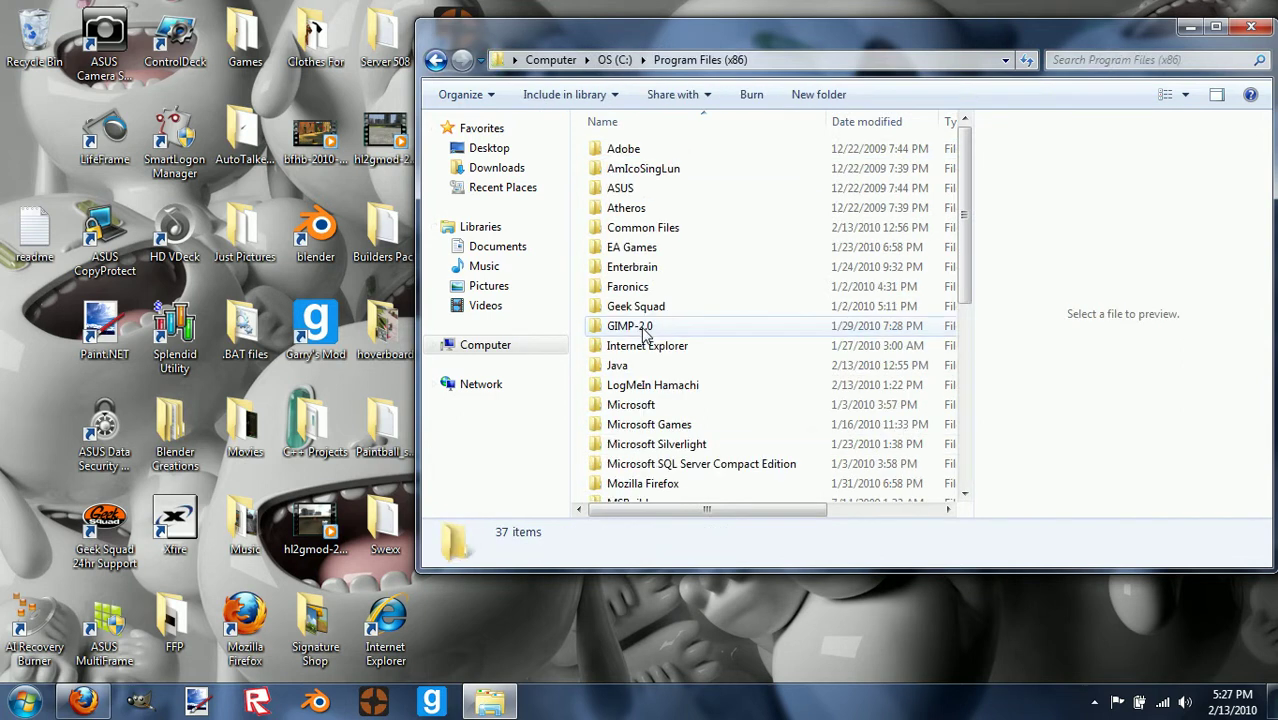
pyautogui.click(435, 60)
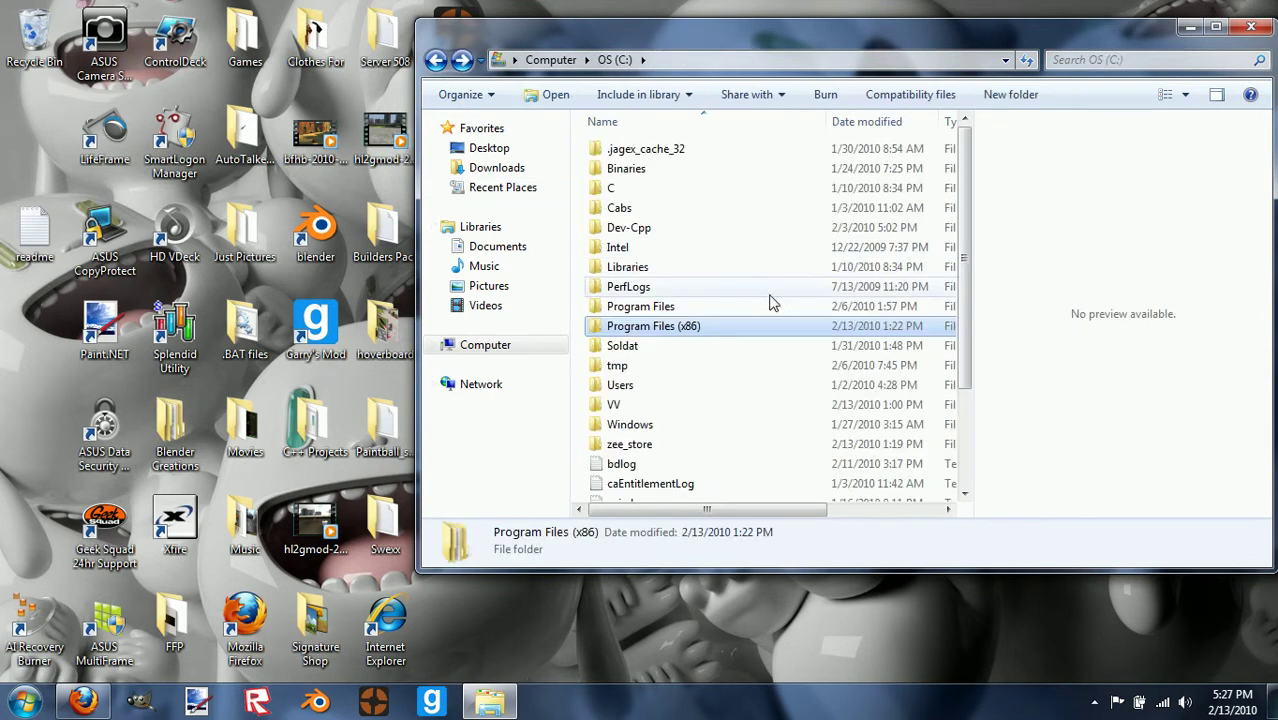
pyautogui.click(24, 705)
pyautogui.click(716, 620)
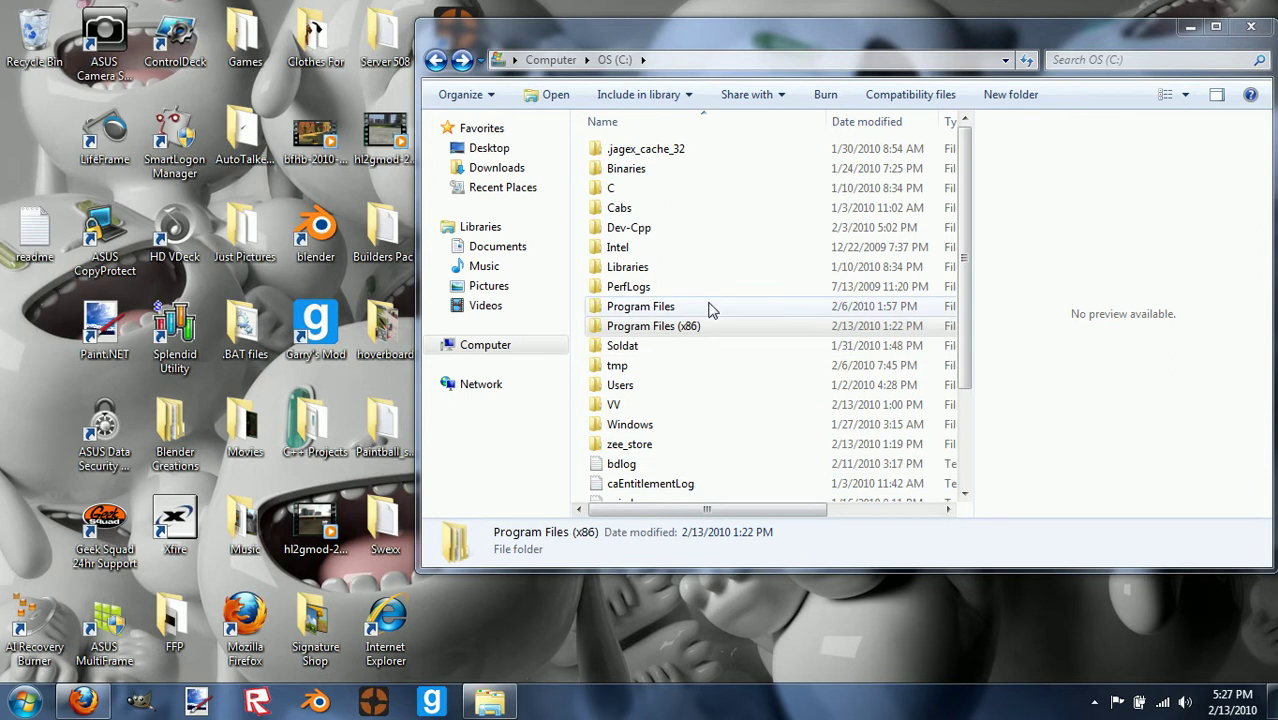
pyautogui.click(707, 330)
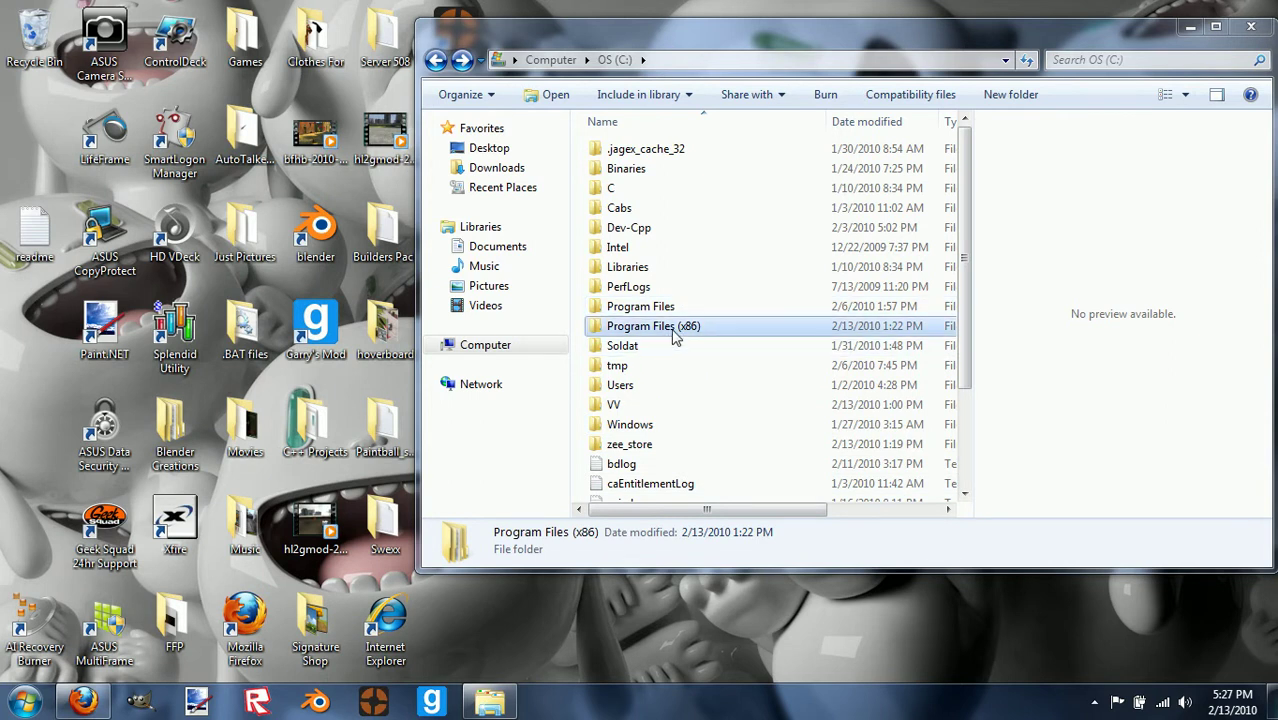
pyautogui.doubleClick(674, 337)
# Go through Steam > steamapps > account folder > garrysmod > garrysmod to the addons folder
pyautogui.moveTo(956, 205); pyautogui.dragTo(963, 337)
pyautogui.doubleClick(600, 332)
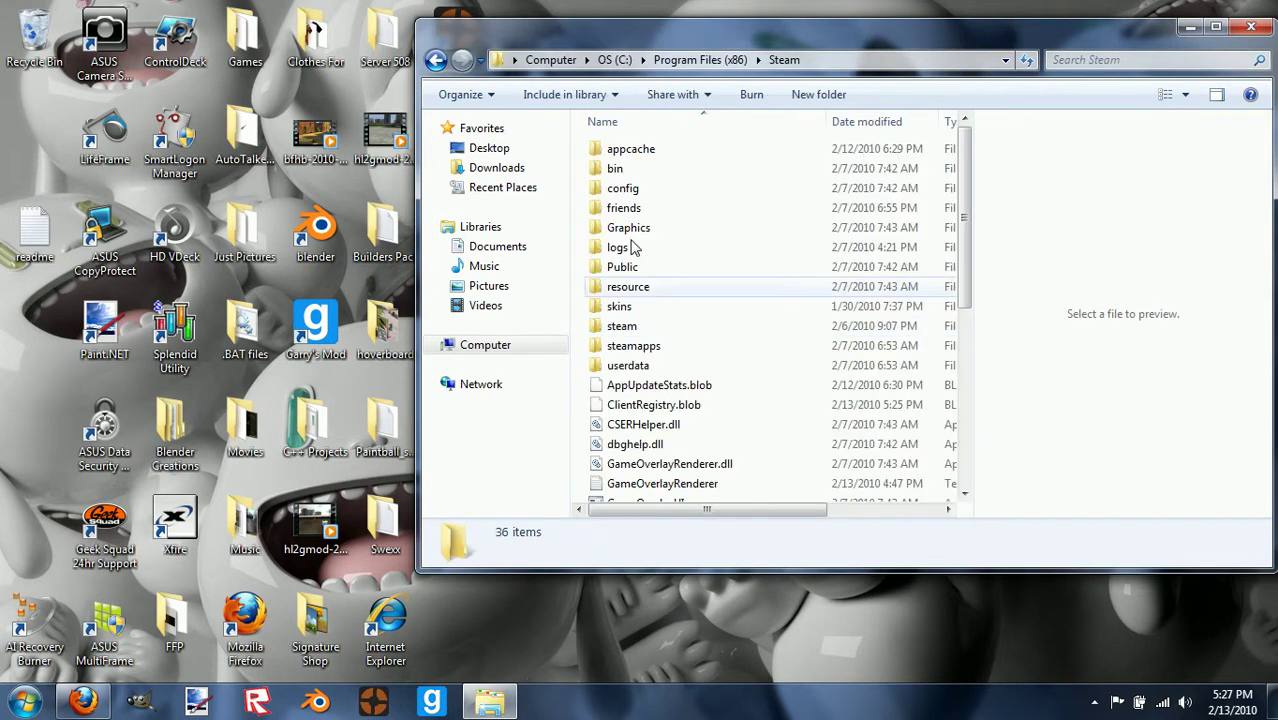
pyautogui.doubleClick(636, 345)
pyautogui.click(636, 345)
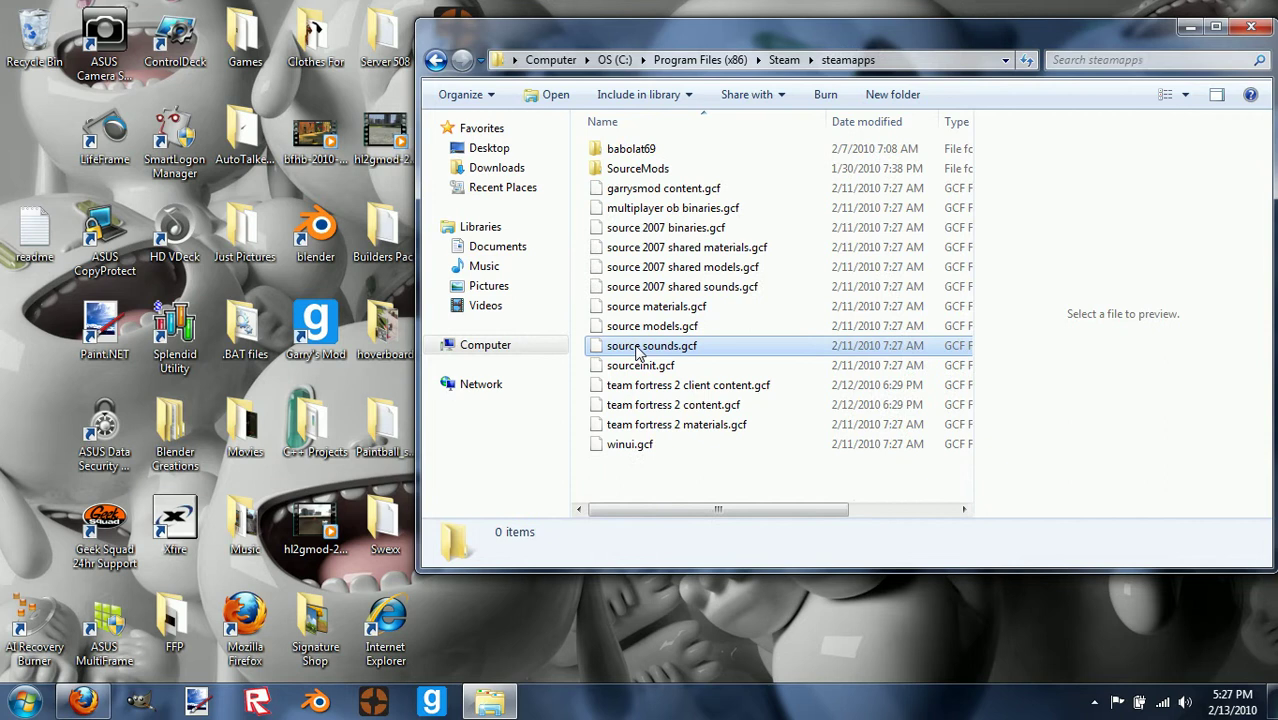
pyautogui.click(643, 150)
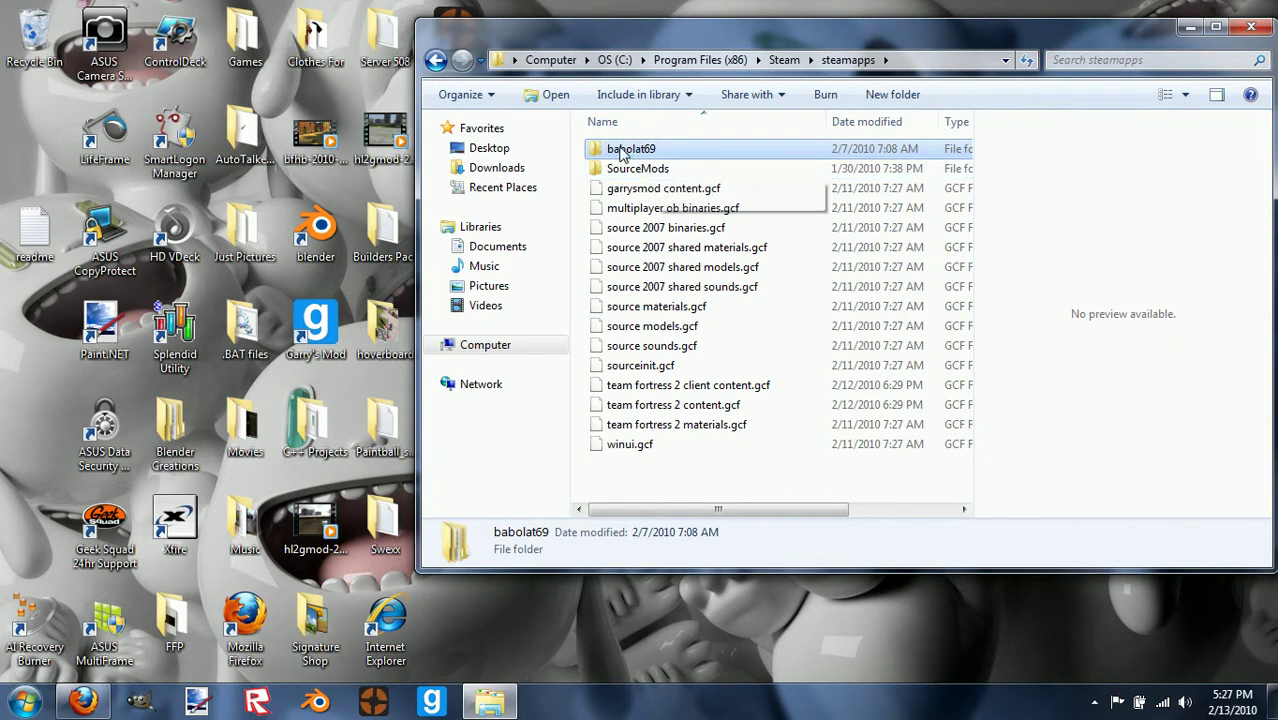
pyautogui.doubleClick(655, 153)
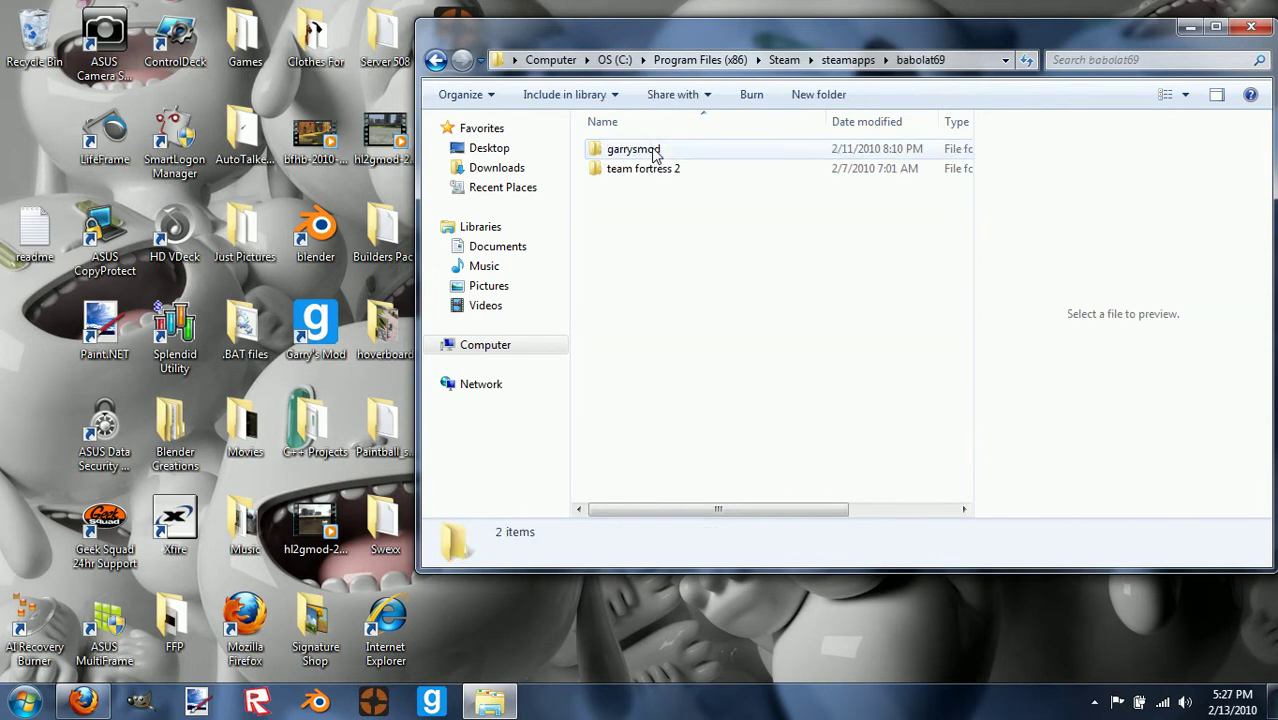
pyautogui.doubleClick(651, 151)
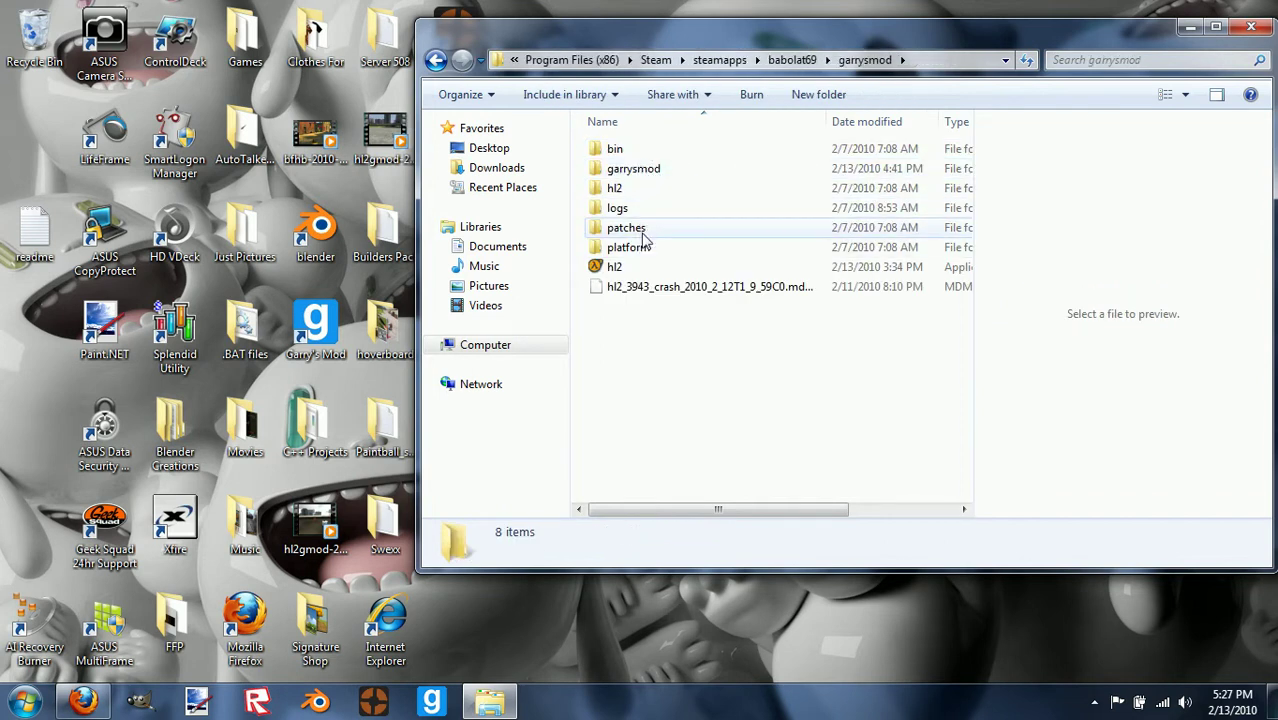
pyautogui.click(651, 172)
pyautogui.doubleClick(651, 172)
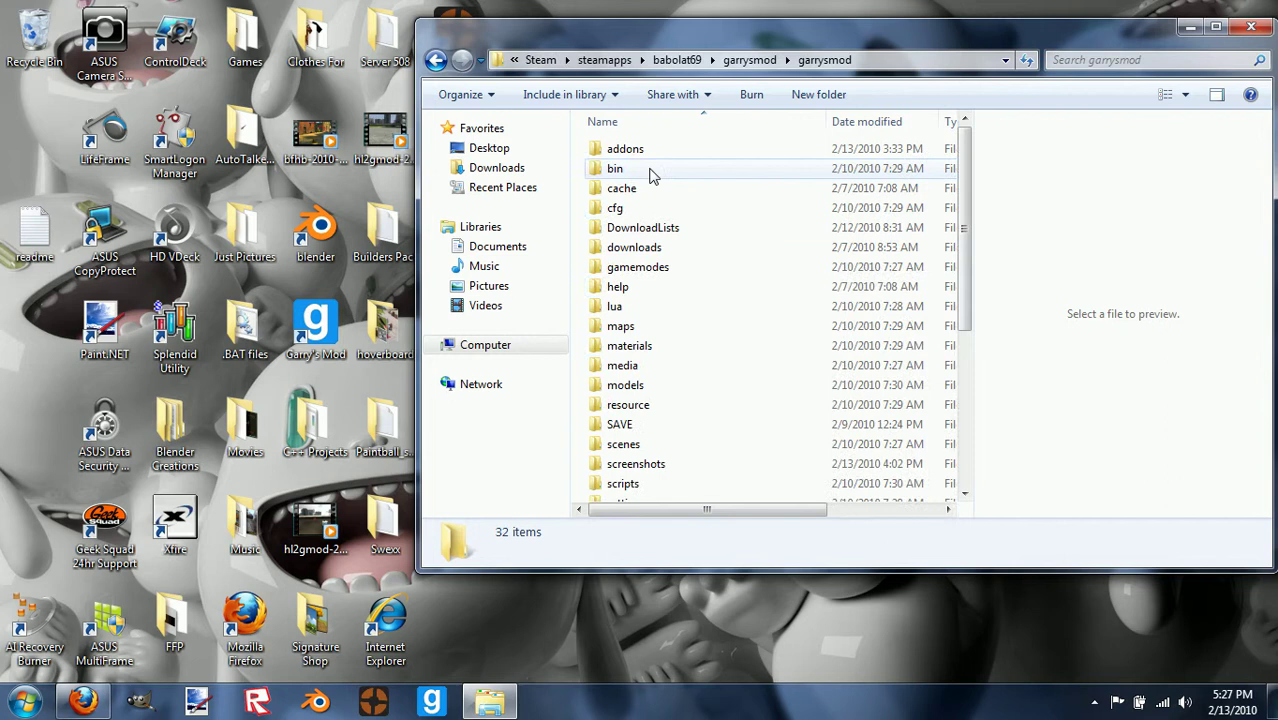
pyautogui.doubleClick(642, 151)
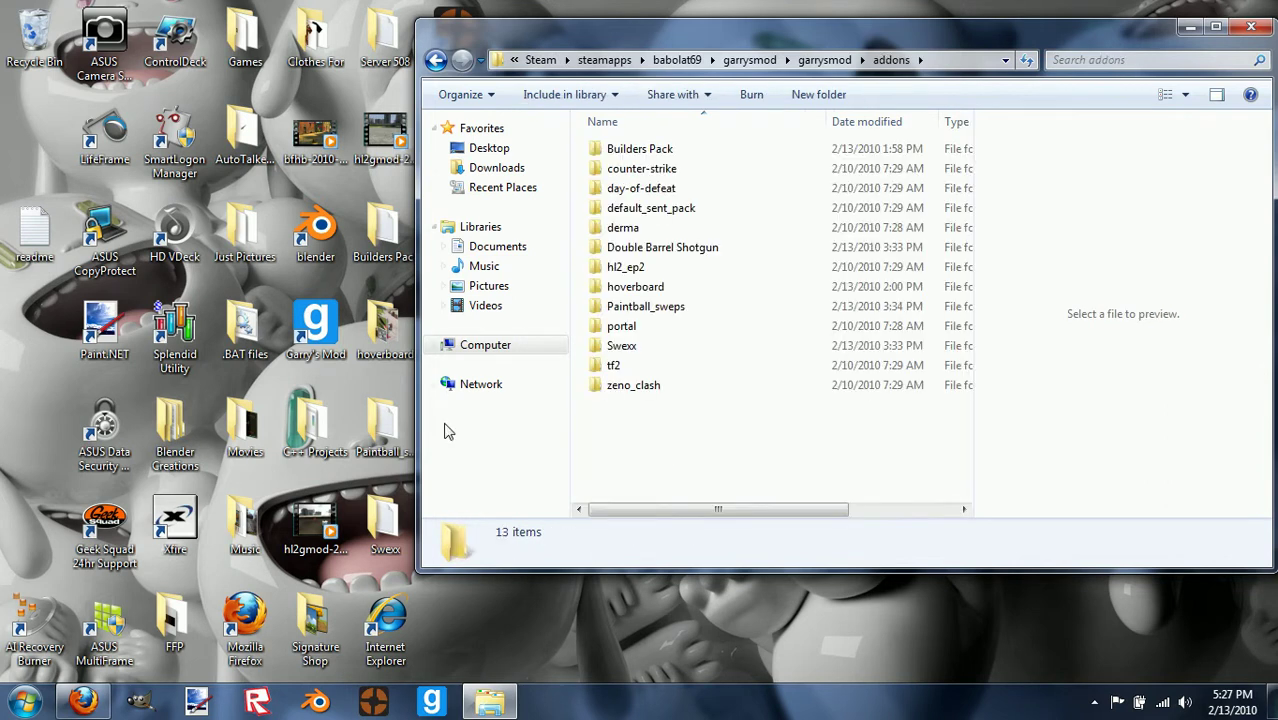
# Copy gm_buildgrass.bsp from the desktop and paste it into the addons folder
pyautogui.moveTo(488, 37); pyautogui.dragTo(585, 35)
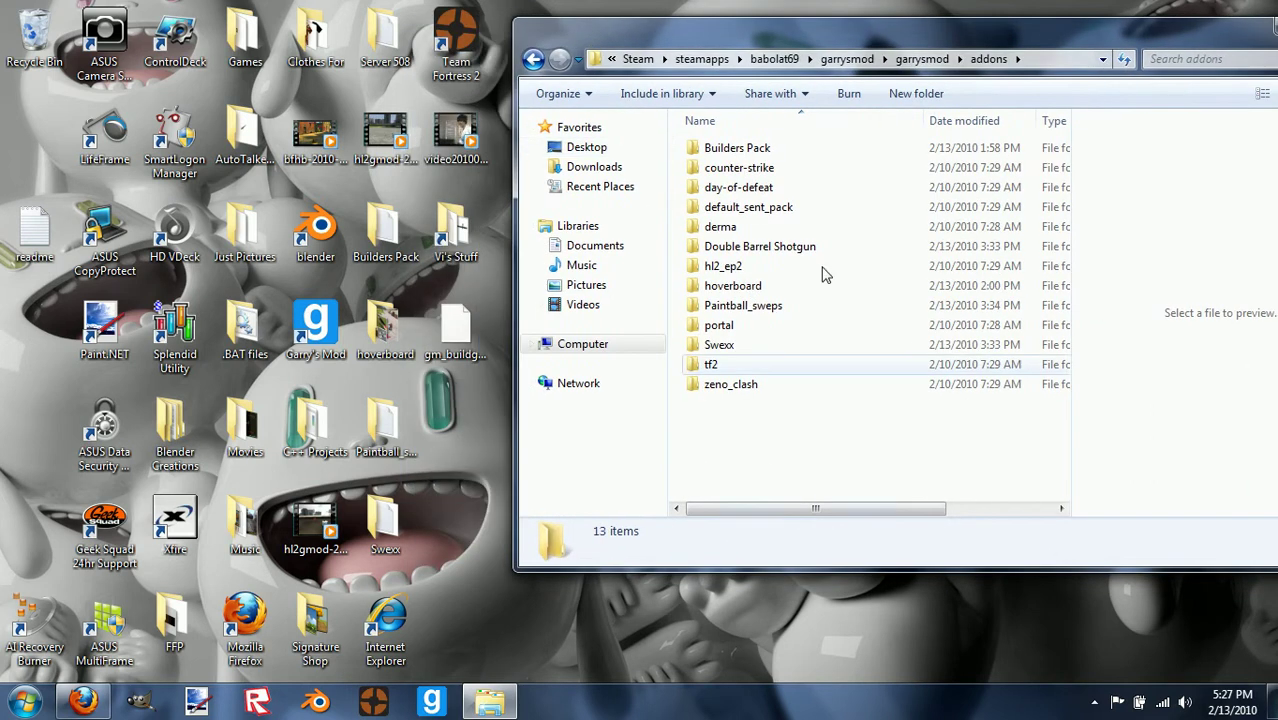
pyautogui.rightClick(458, 340)
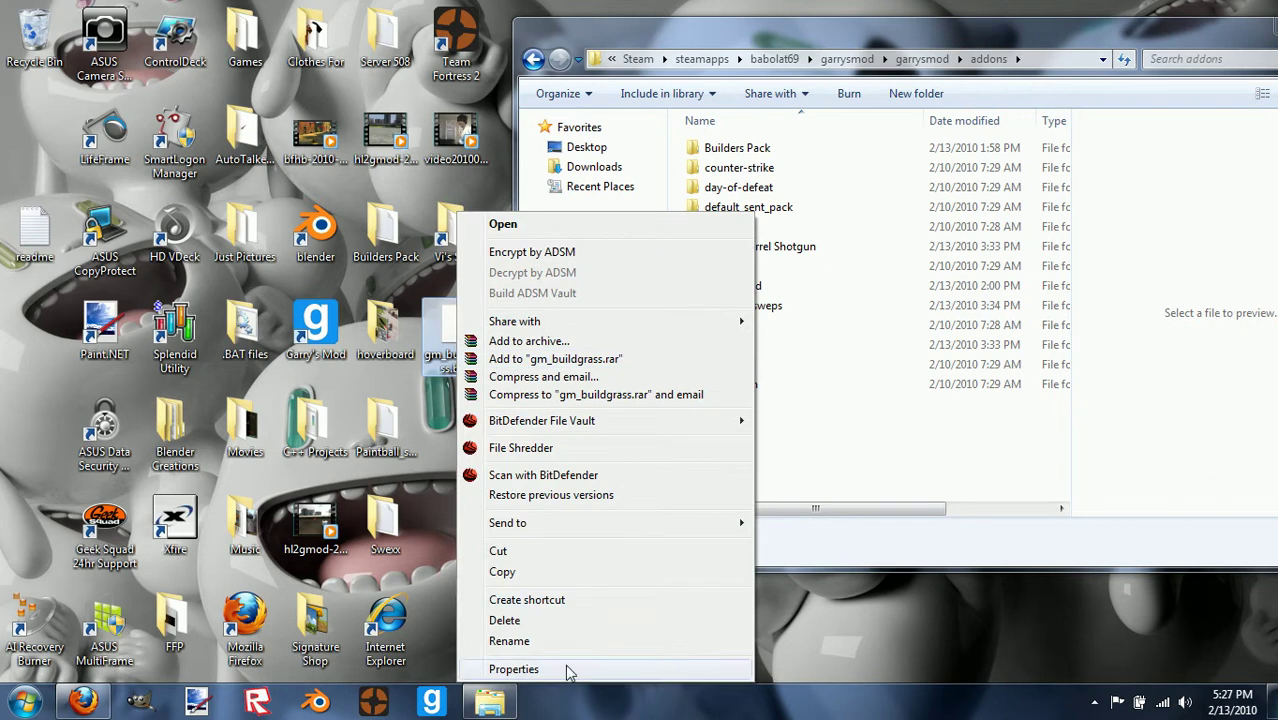
pyautogui.click(500, 572)
pyautogui.rightClick(742, 410)
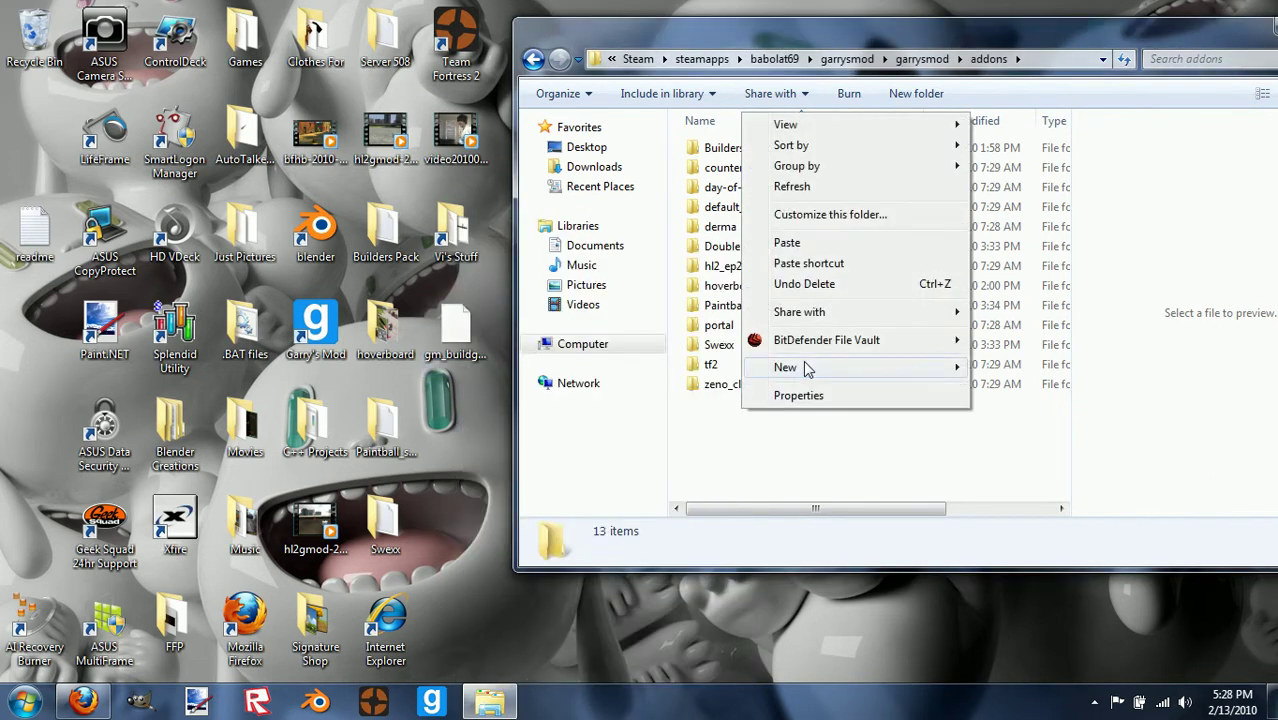
pyautogui.click(800, 246)
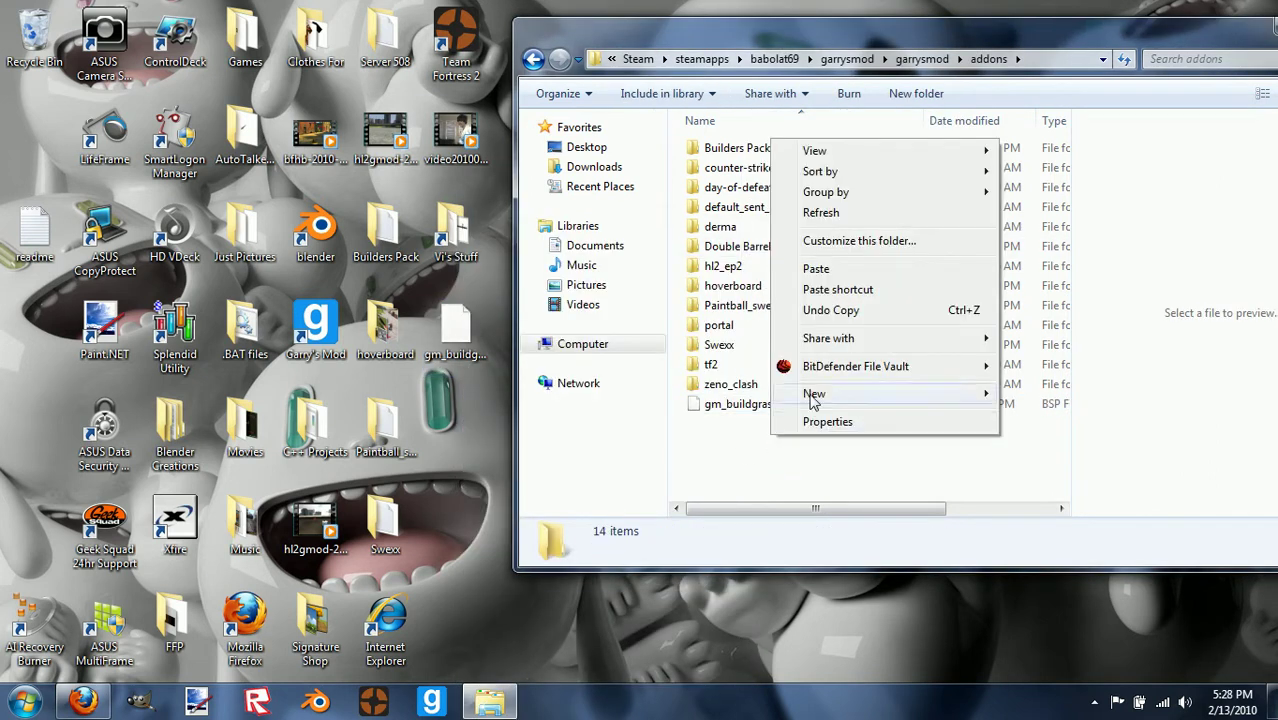
# Create a new folder named BuildGrass inside addons
pyautogui.moveTo(840, 402)
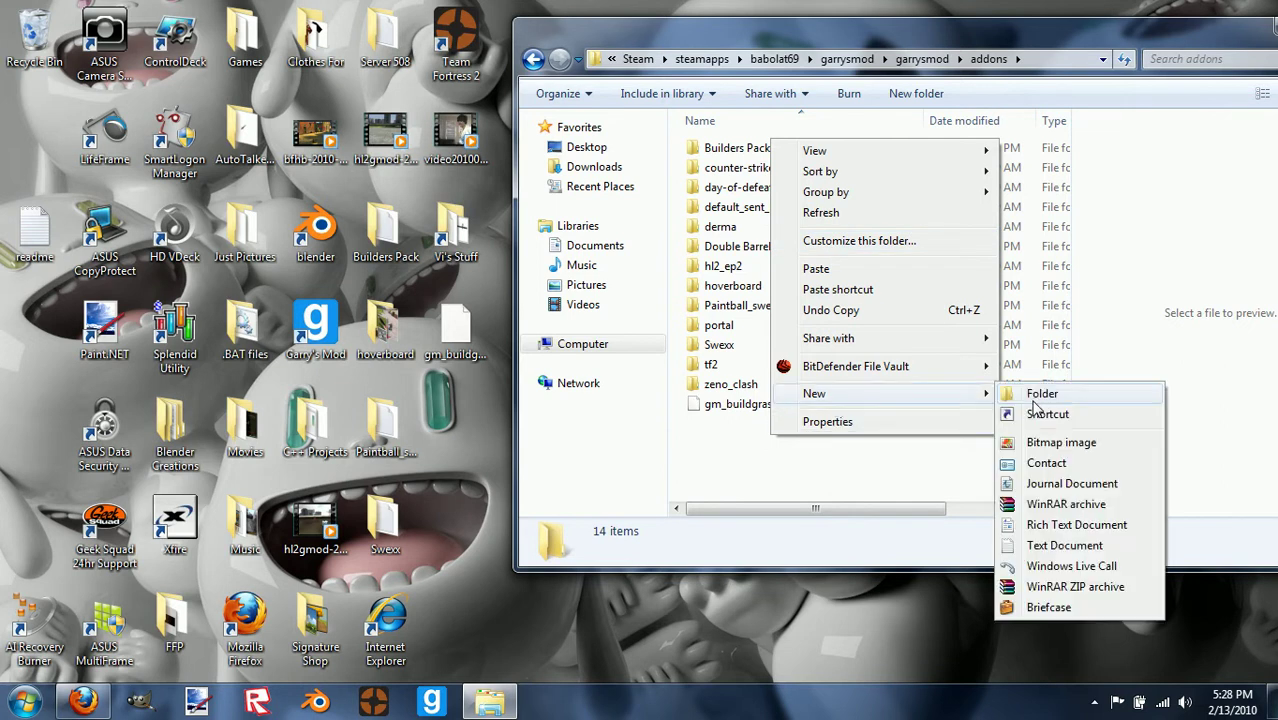
pyautogui.click(1040, 395)
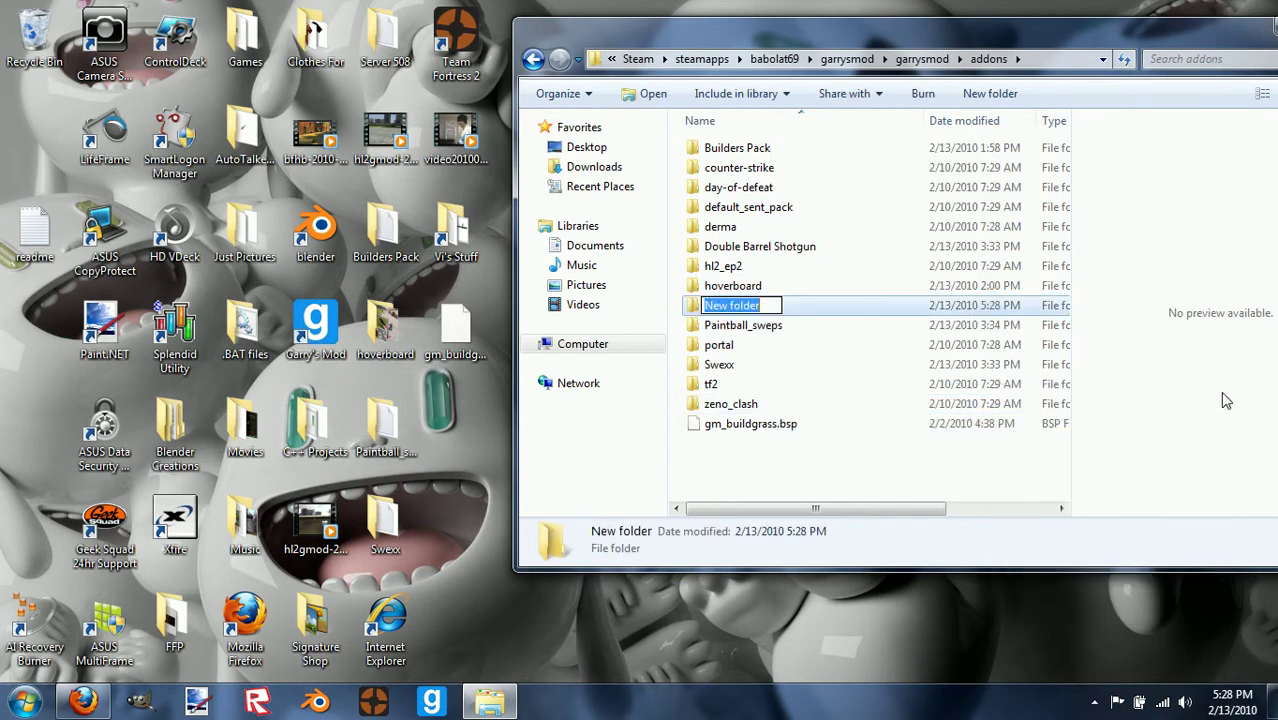
pyautogui.write('Build')
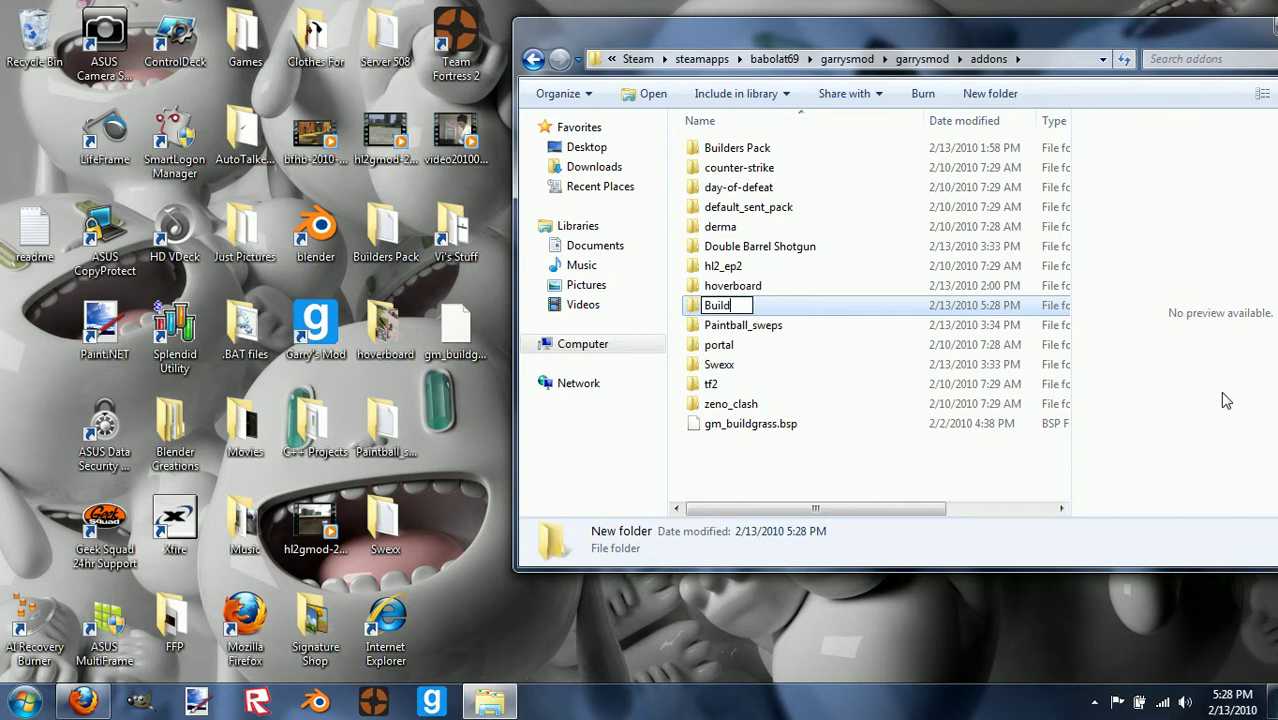
pyautogui.write('Grass')
pyautogui.press('Return')
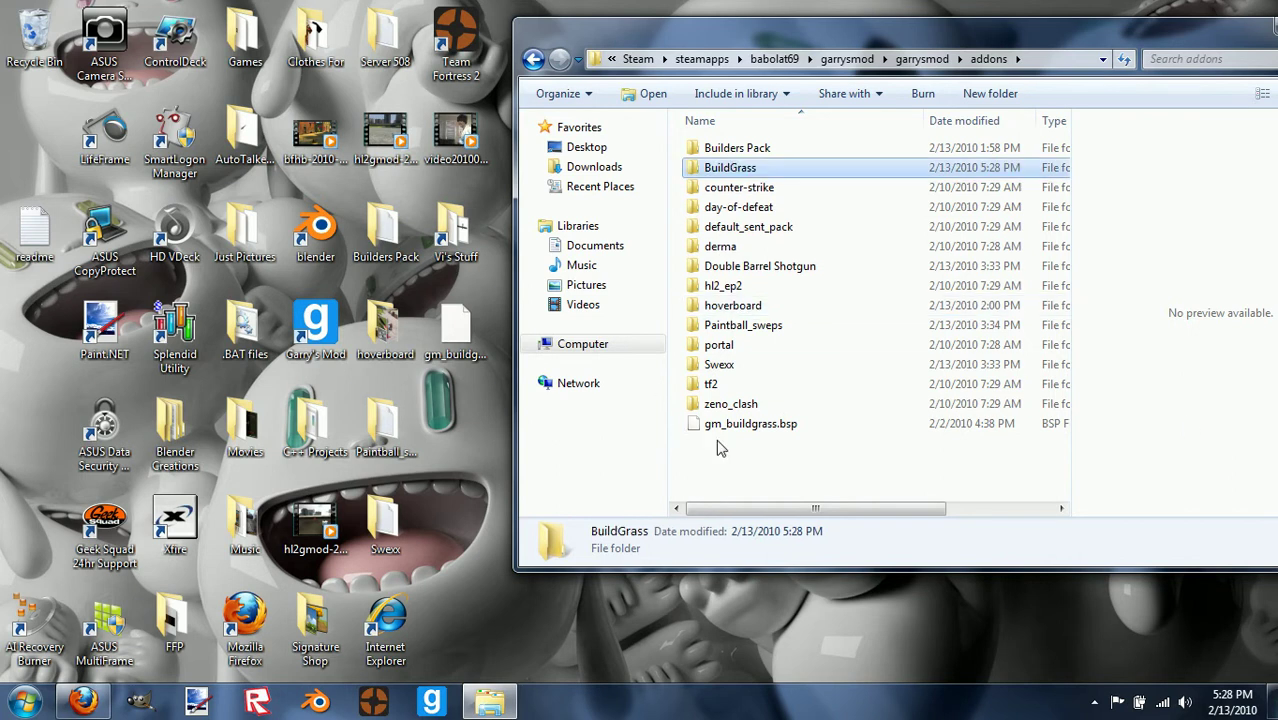
# Move gm_buildgrass.bsp into the BuildGrass folder and close the addons window
pyautogui.click(722, 430)
pyautogui.moveTo(722, 430); pyautogui.dragTo(735, 167)
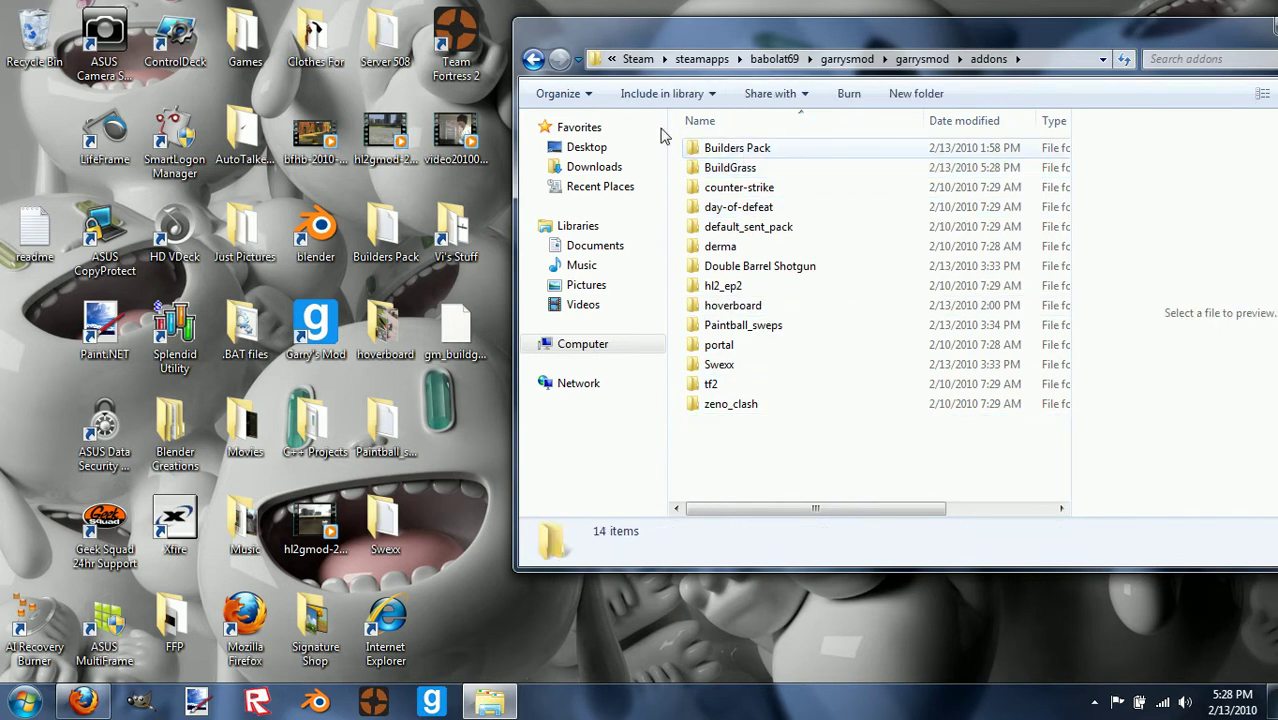
pyautogui.moveTo(1208, 22); pyautogui.dragTo(887, 17)
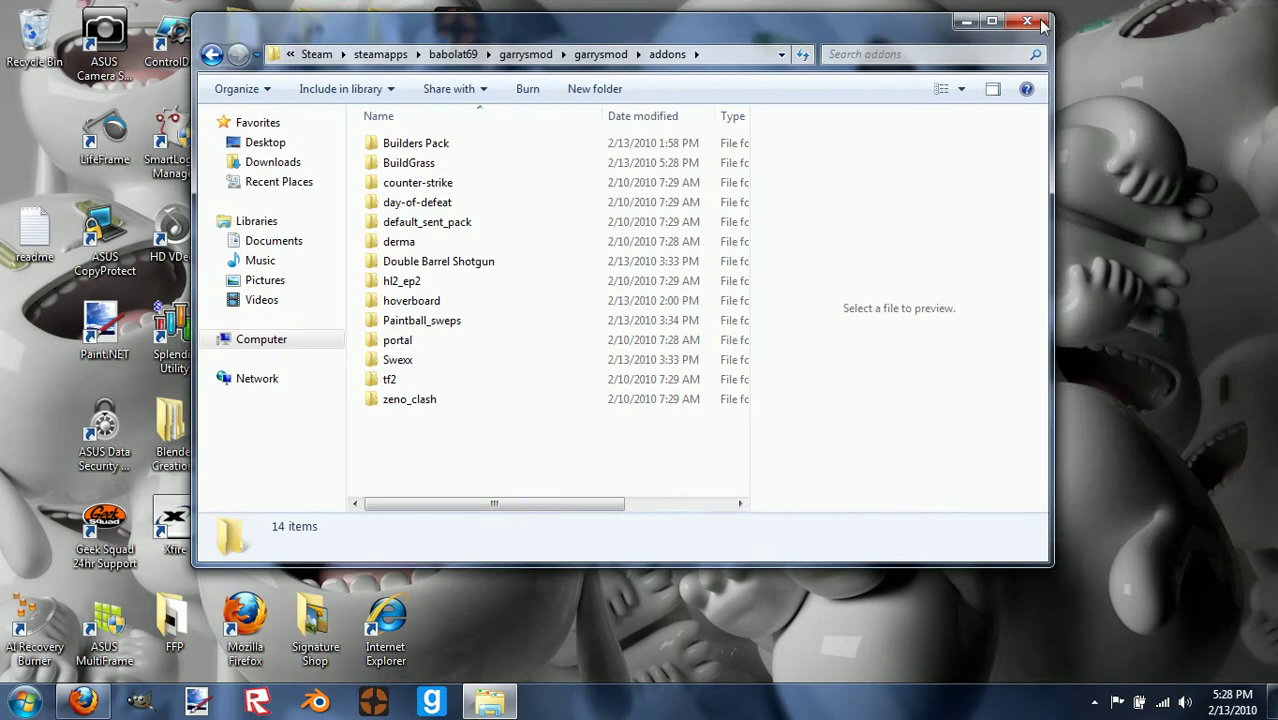
pyautogui.click(560, 163)
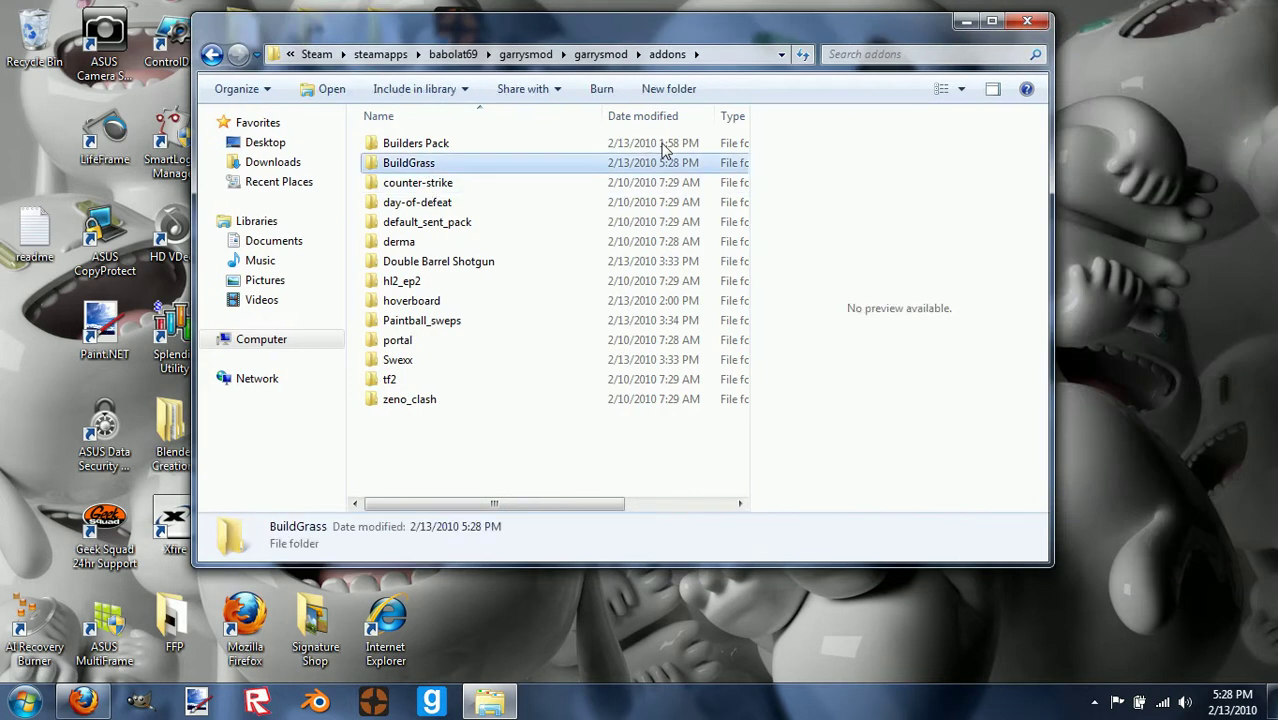
pyautogui.click(1028, 22)
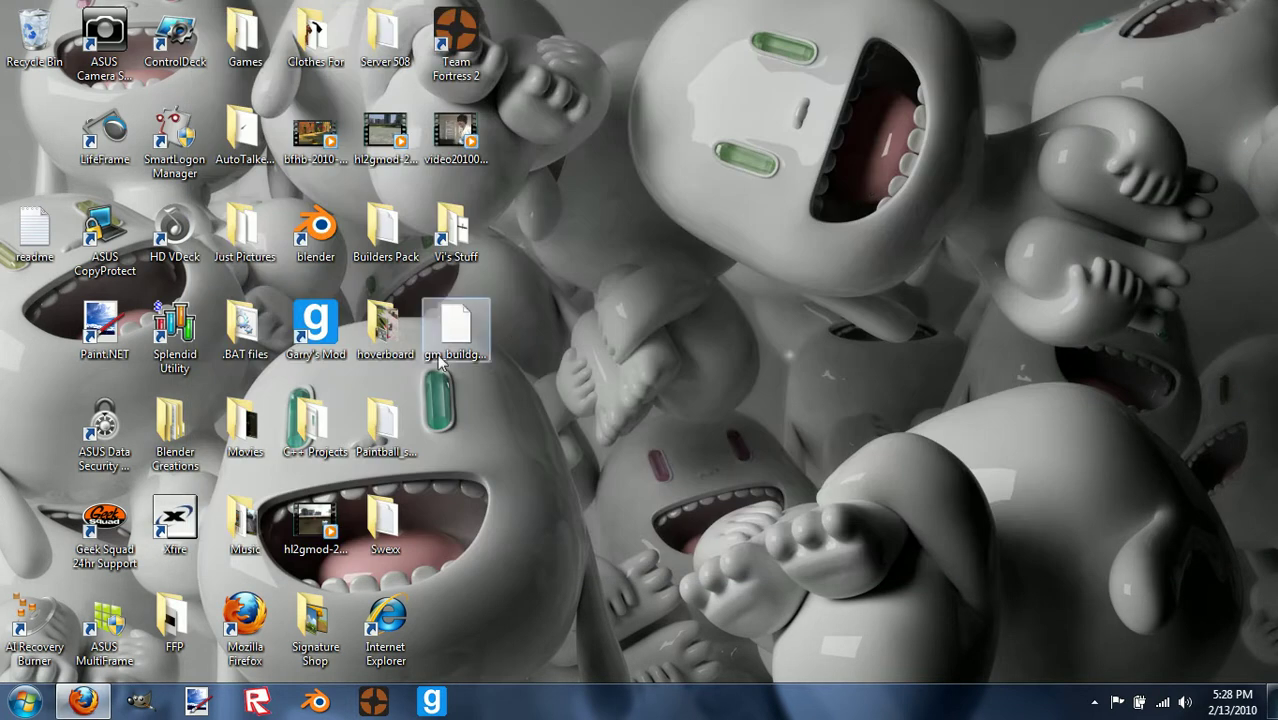
# Move the bsp icon to the top-left, read the readme's garrysmod/maps install path, and close it
pyautogui.moveTo(455, 325); pyautogui.dragTo(56, 186)
pyautogui.doubleClick(49, 219)
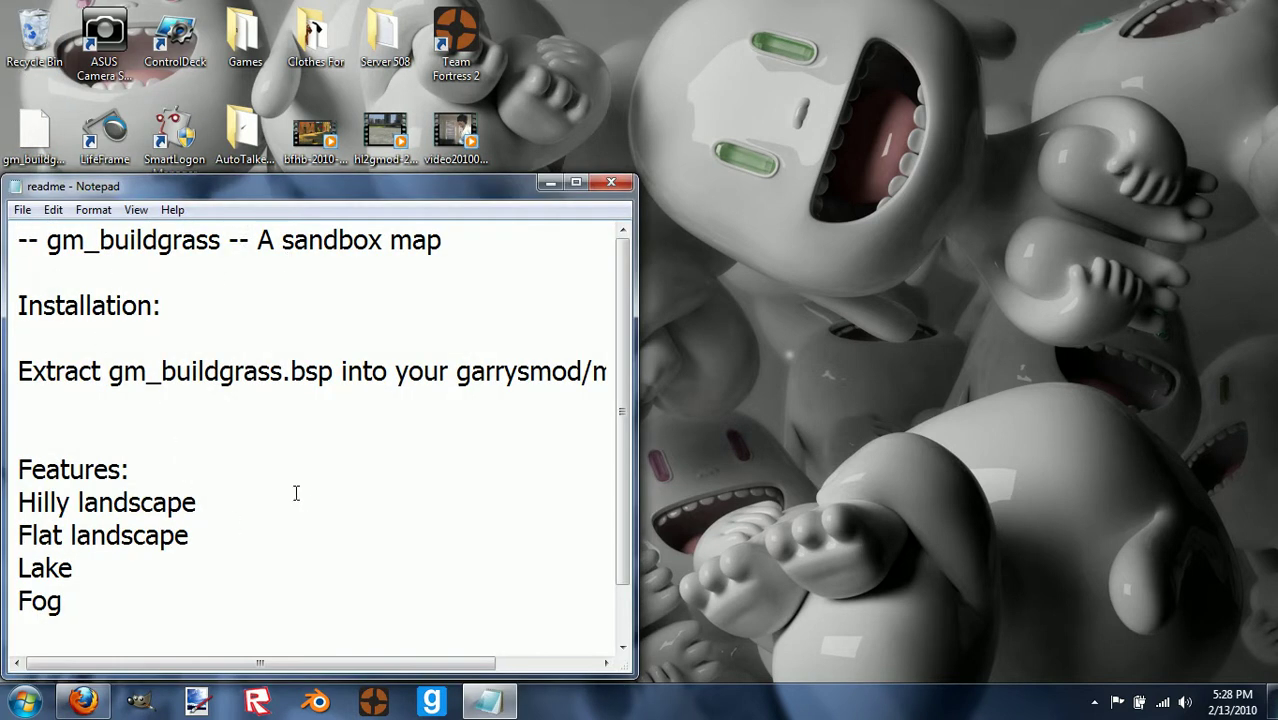
pyautogui.moveTo(205, 668)
pyautogui.mouseDown()
pyautogui.moveTo(320, 670)
pyautogui.moveTo(188, 667)
pyautogui.mouseUp()
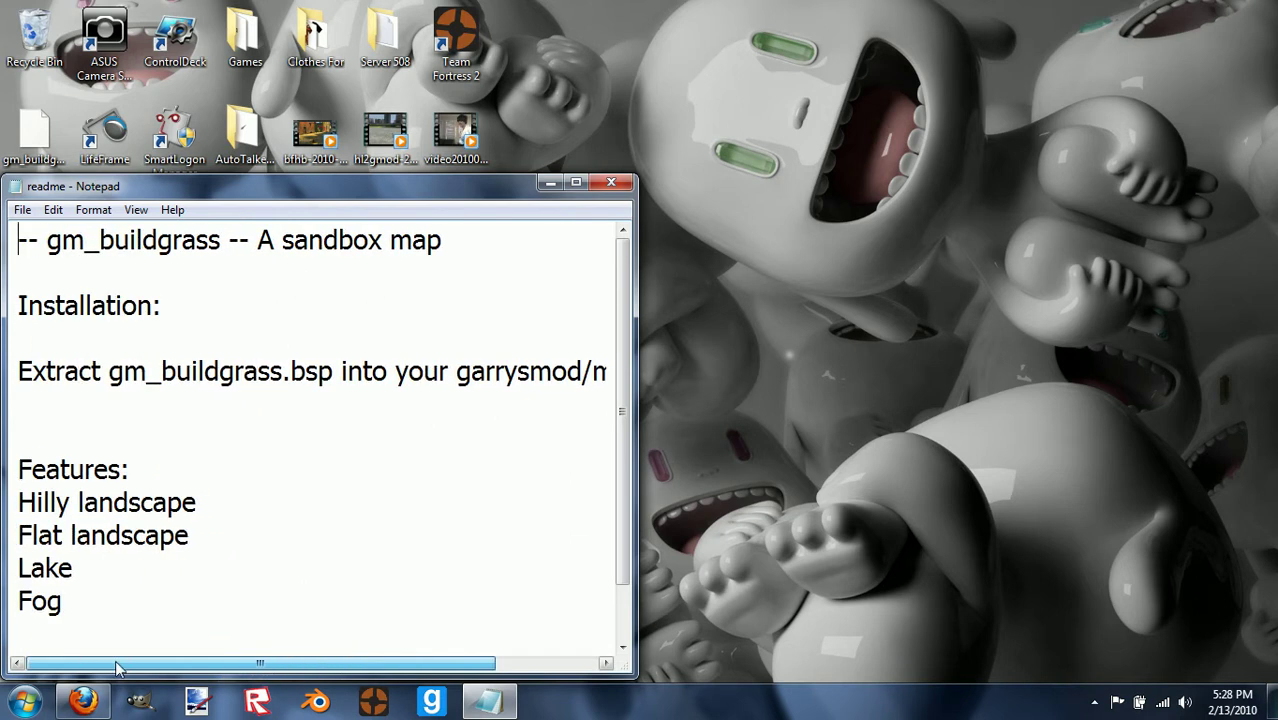
pyautogui.click(612, 181)
# Browse from Computer through C: and Program Files (x86) into Steam's steamapps folder
pyautogui.click(24, 700)
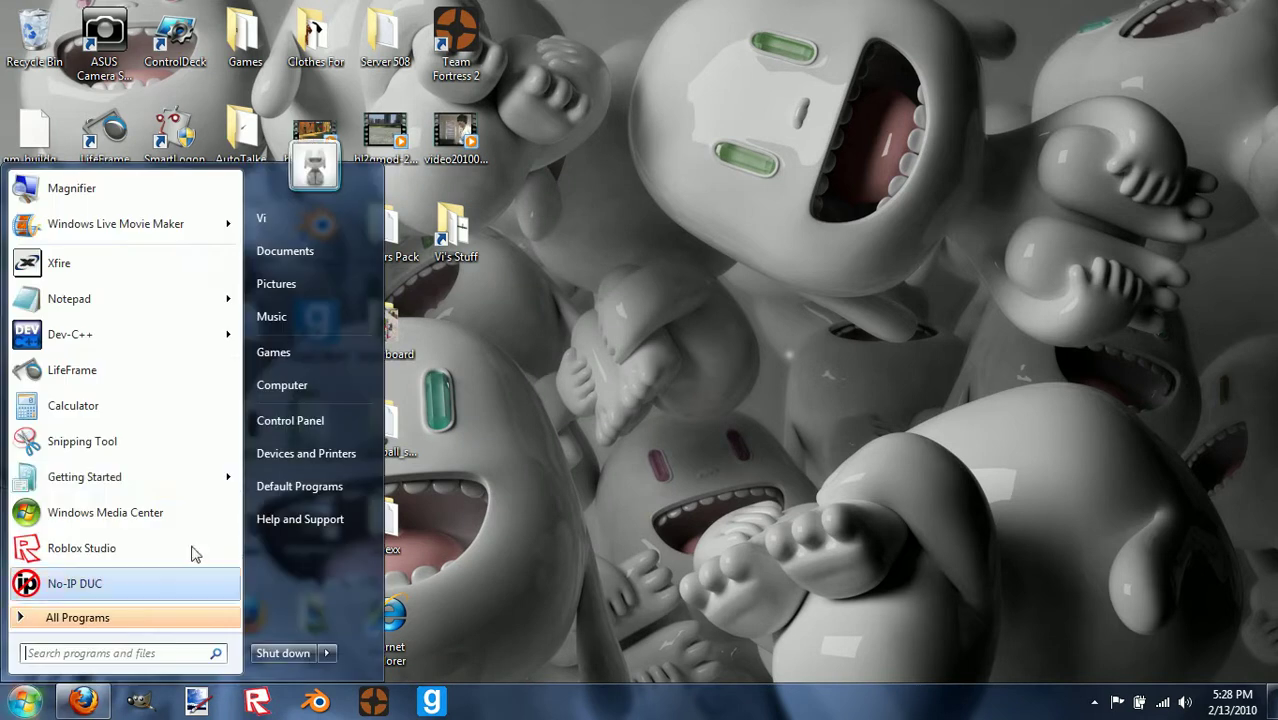
pyautogui.click(295, 385)
pyautogui.doubleClick(459, 170)
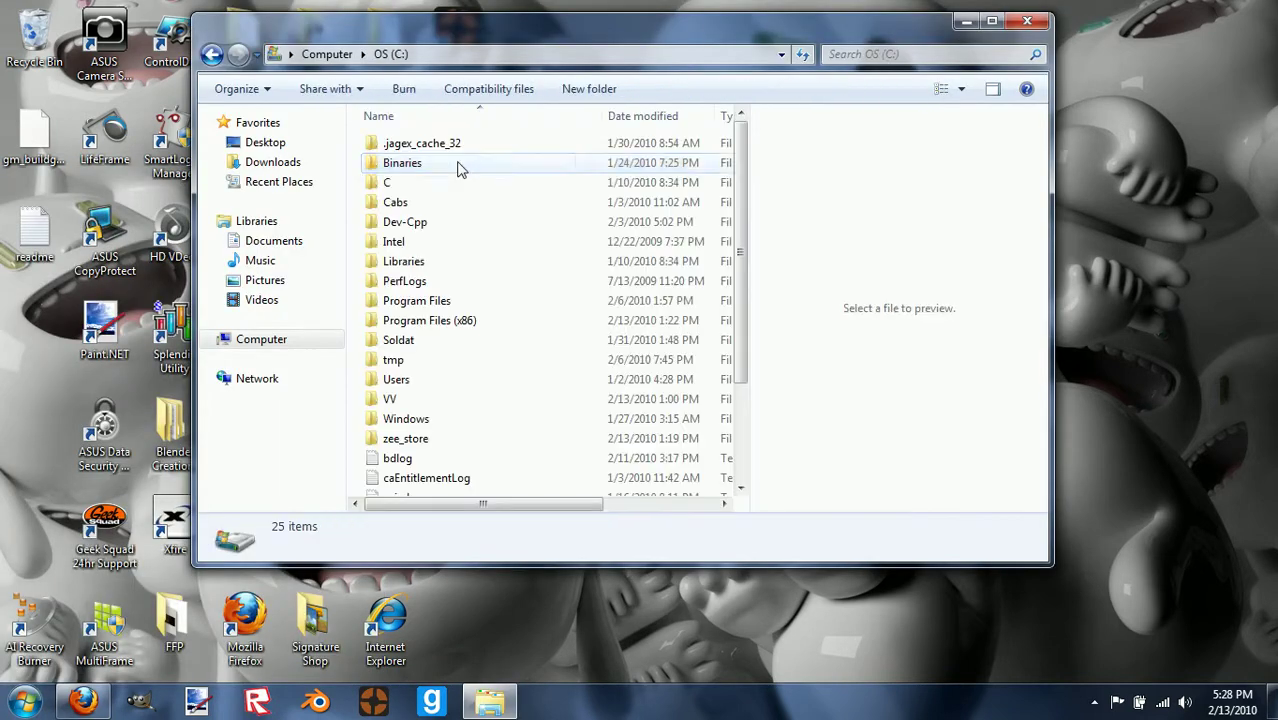
pyautogui.click(459, 170)
pyautogui.doubleClick(436, 321)
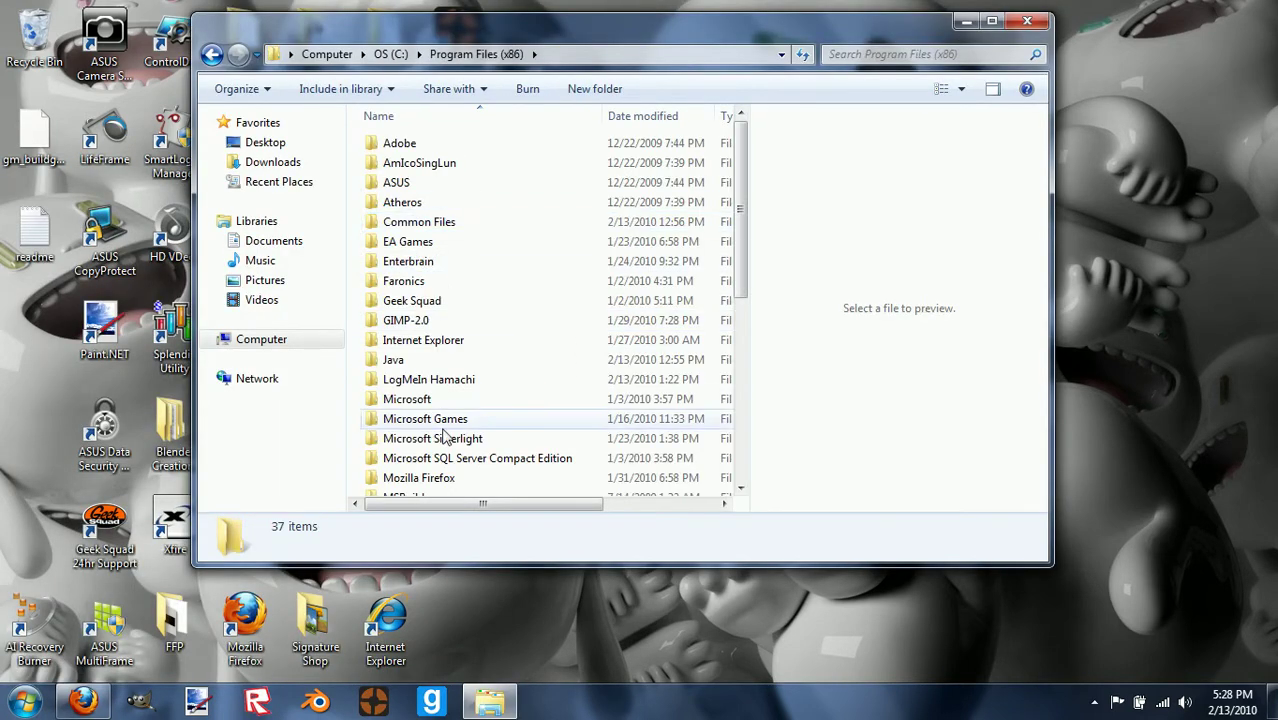
pyautogui.moveTo(740, 175); pyautogui.dragTo(741, 332)
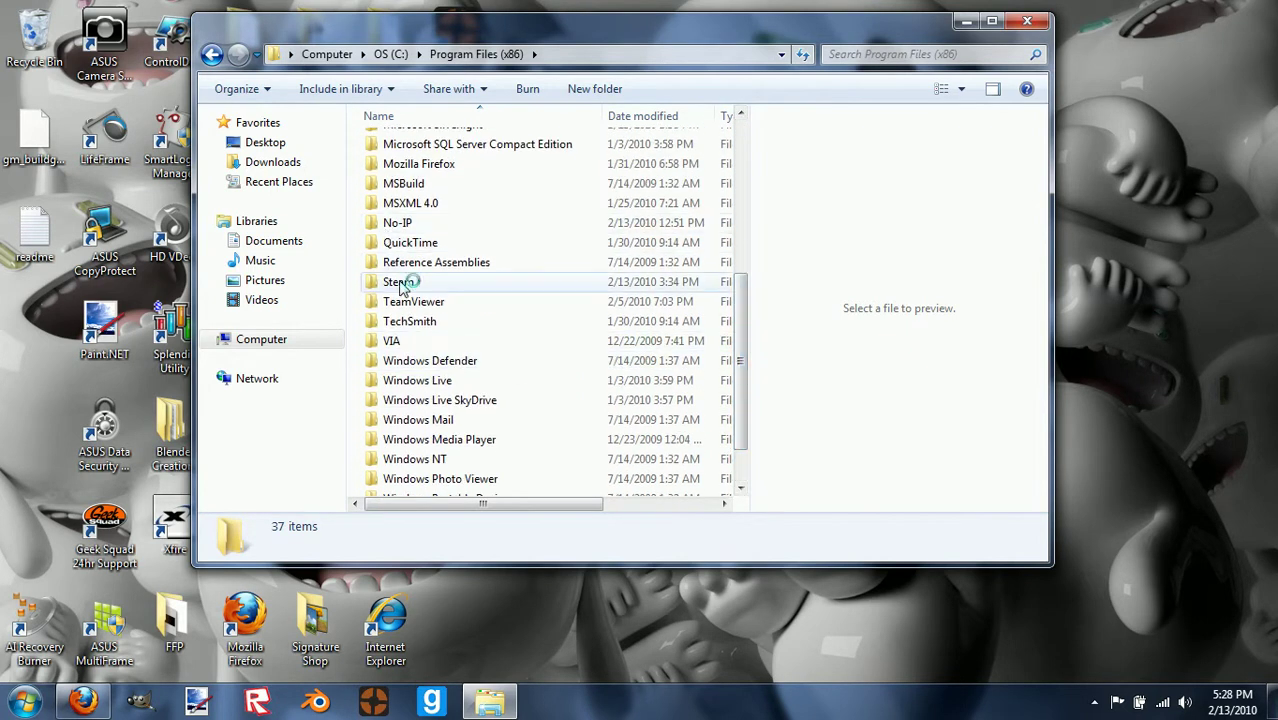
pyautogui.doubleClick(399, 282)
pyautogui.doubleClick(410, 340)
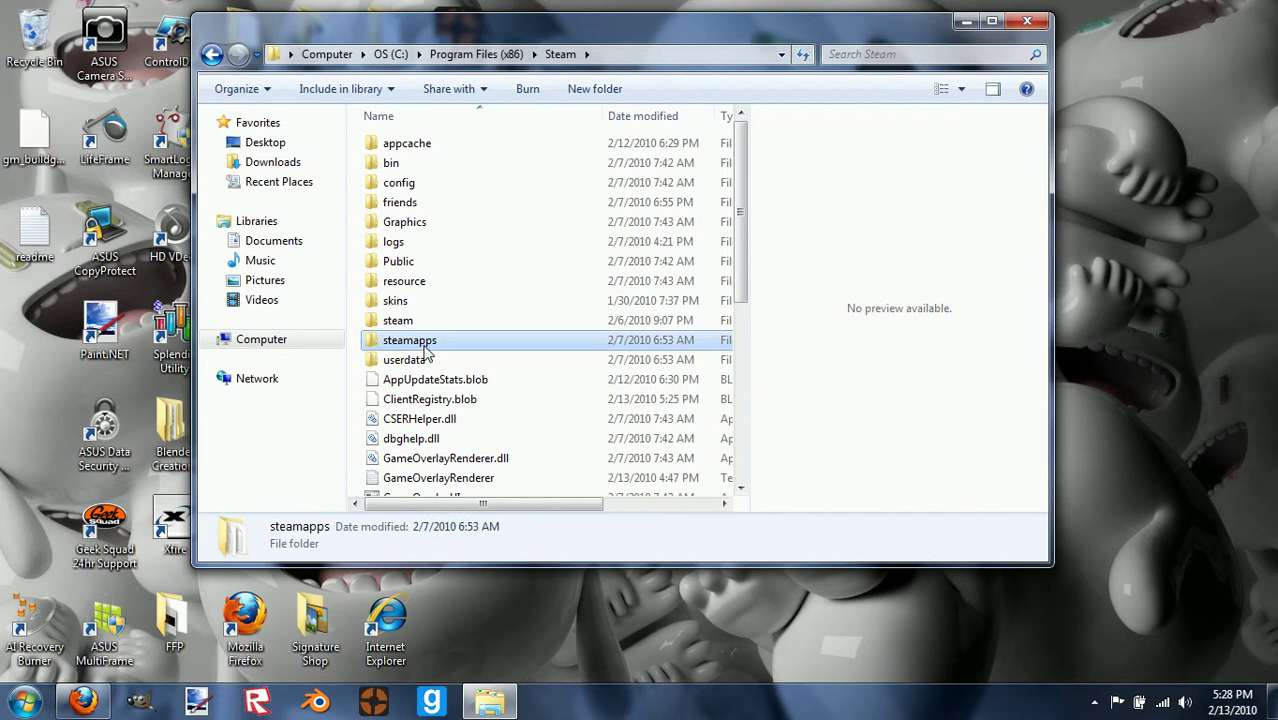
# Drag gm_buildgrass.bsp from the desktop into the garrysmod\garrysmod\maps folder
pyautogui.doubleClick(408, 143)
pyautogui.doubleClick(406, 146)
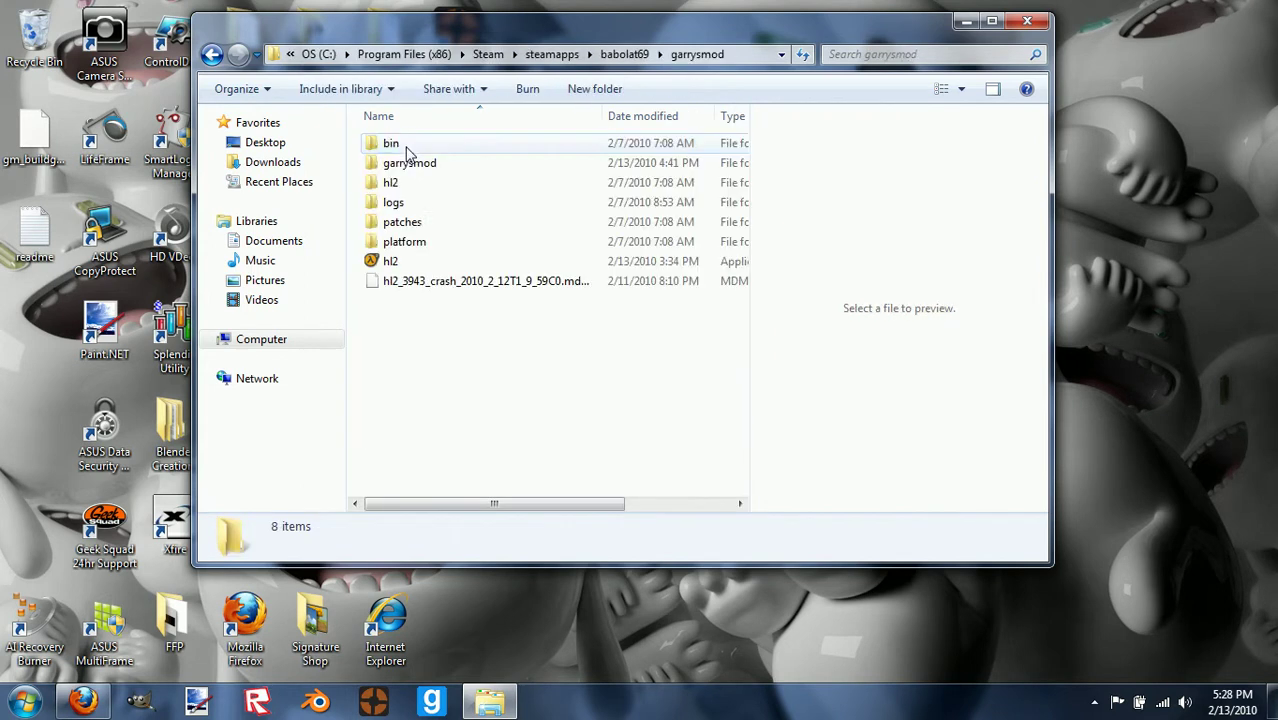
pyautogui.click(426, 168)
pyautogui.doubleClick(427, 168)
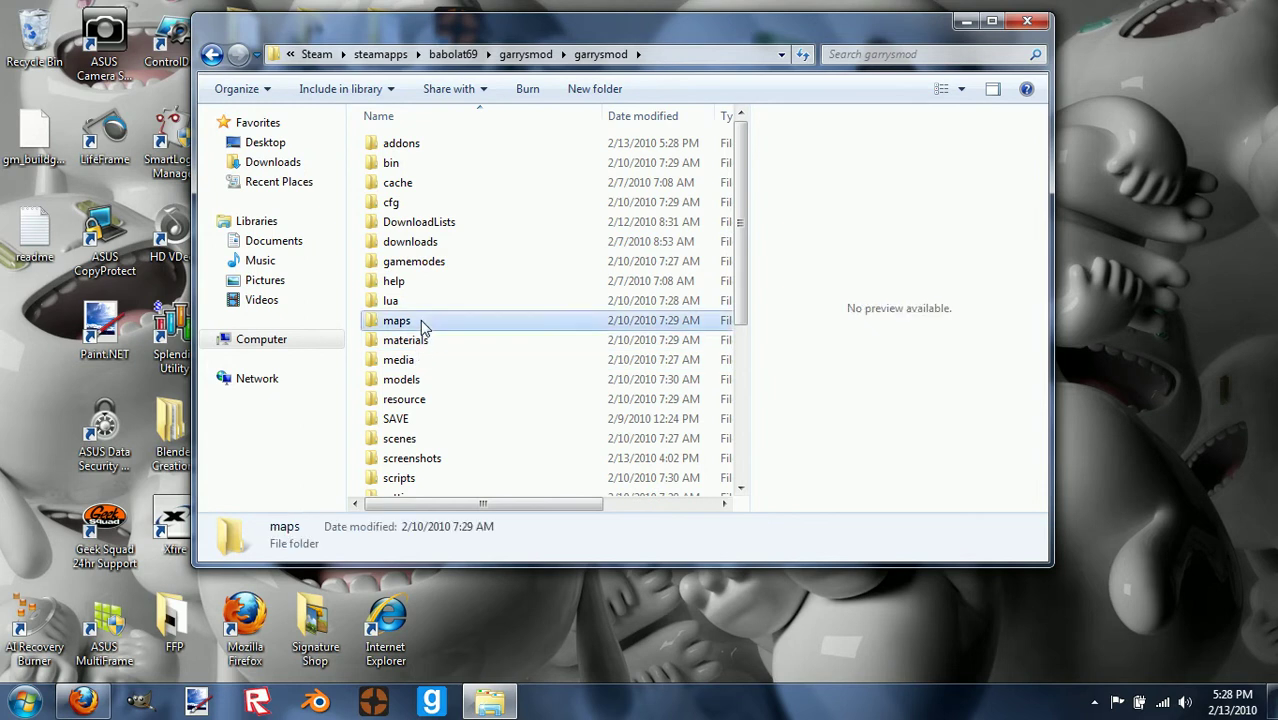
pyautogui.doubleClick(399, 321)
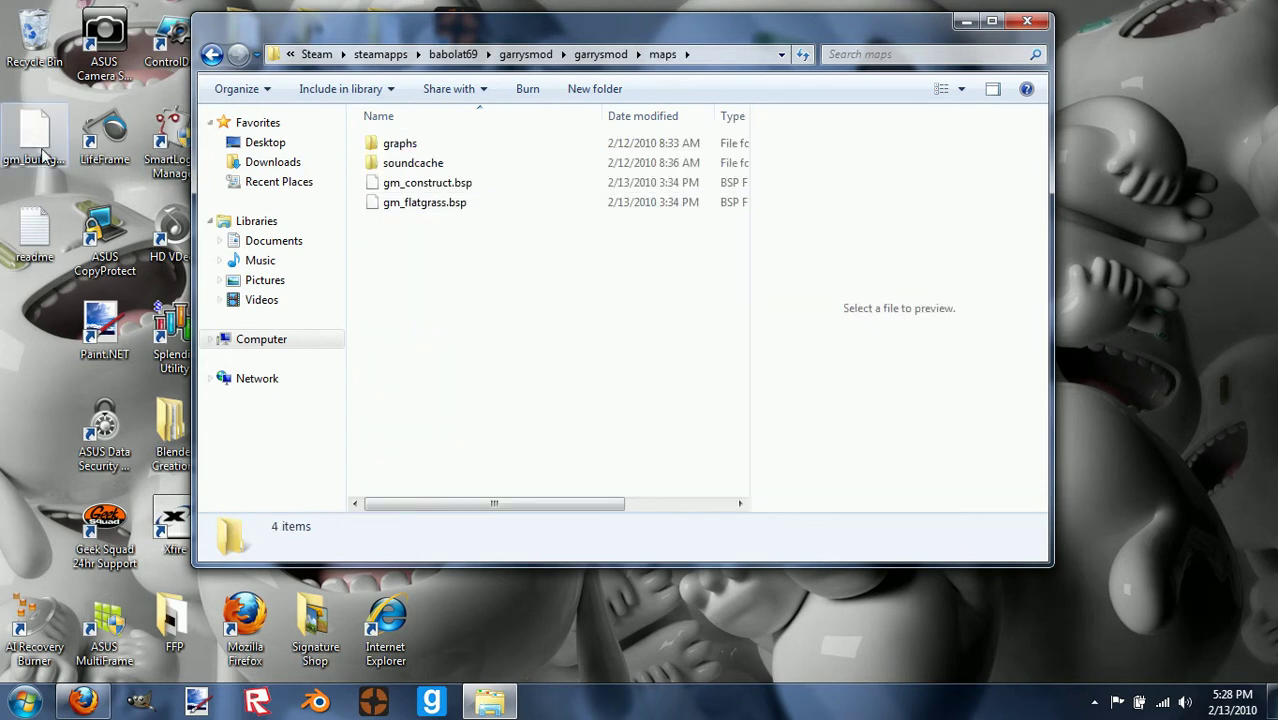
pyautogui.moveTo(41, 149); pyautogui.dragTo(462, 294)
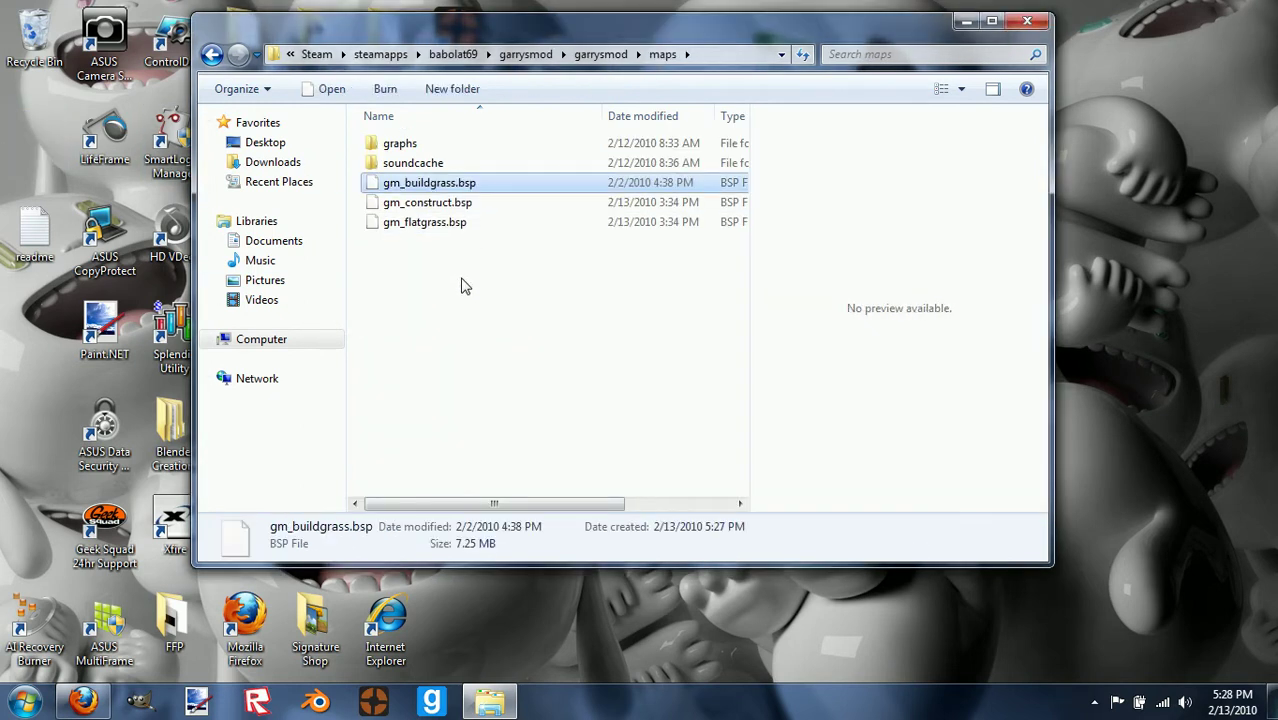
pyautogui.click(216, 57)
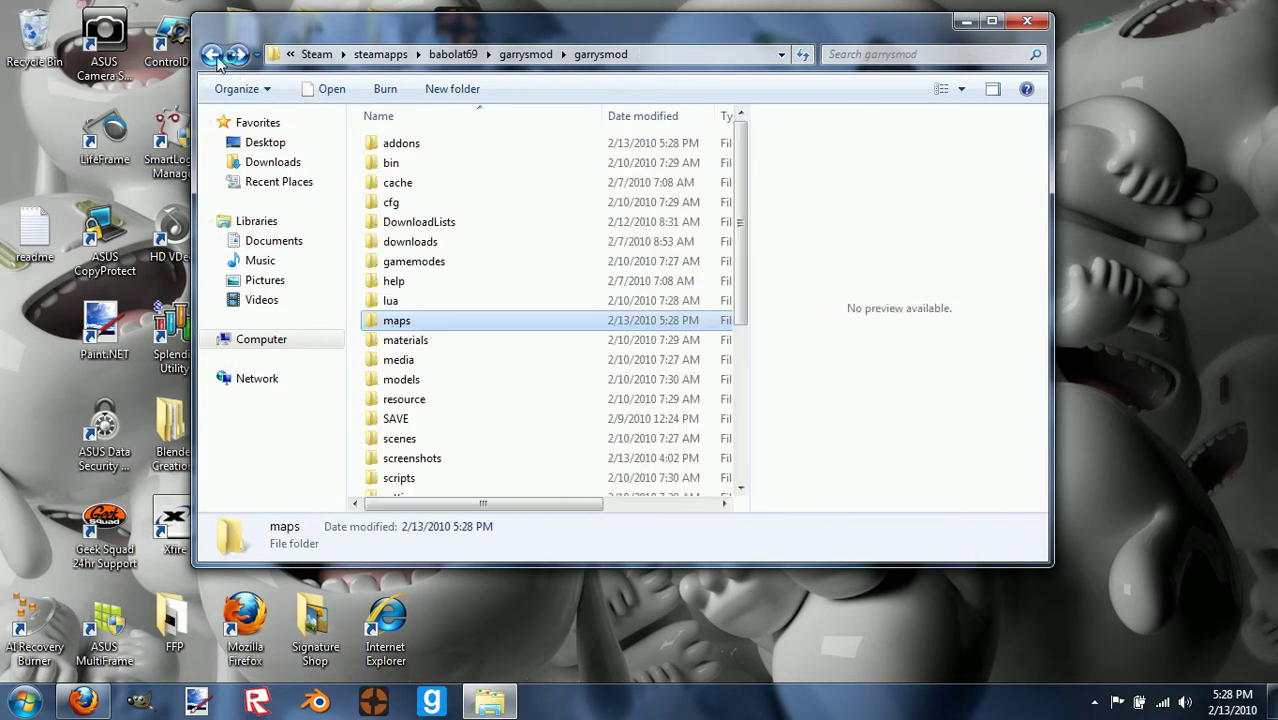
# Delete the BuildGrass folder from addons and return to the gm_buildgrass.zip page in Firefox
pyautogui.doubleClick(414, 145)
pyautogui.rightClick(450, 170)
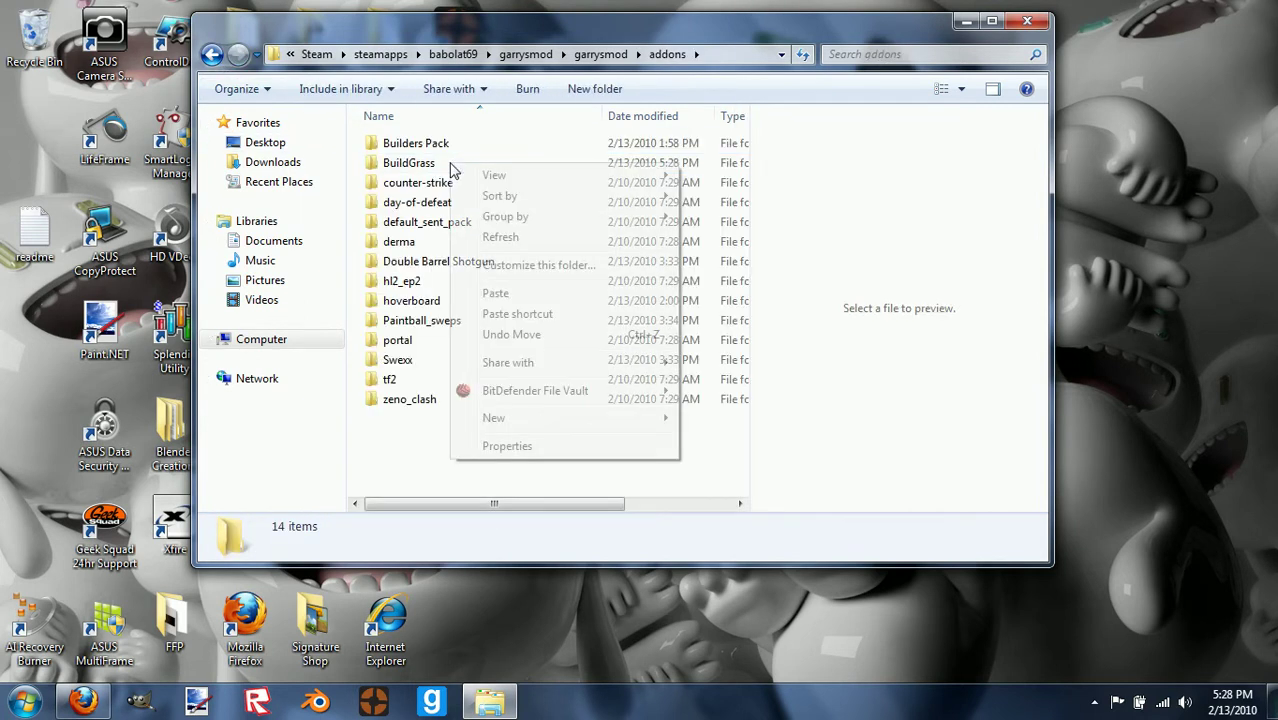
pyautogui.rightClick(383, 167)
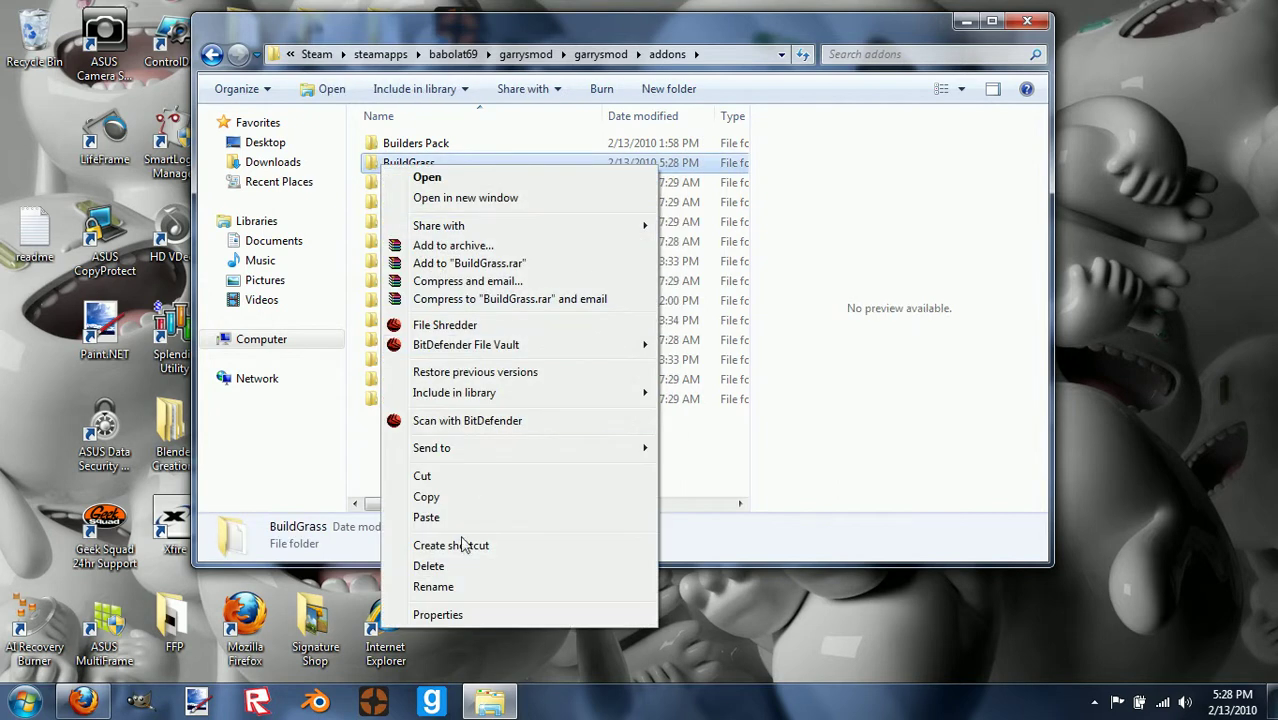
pyautogui.click(492, 576)
pyautogui.click(710, 426)
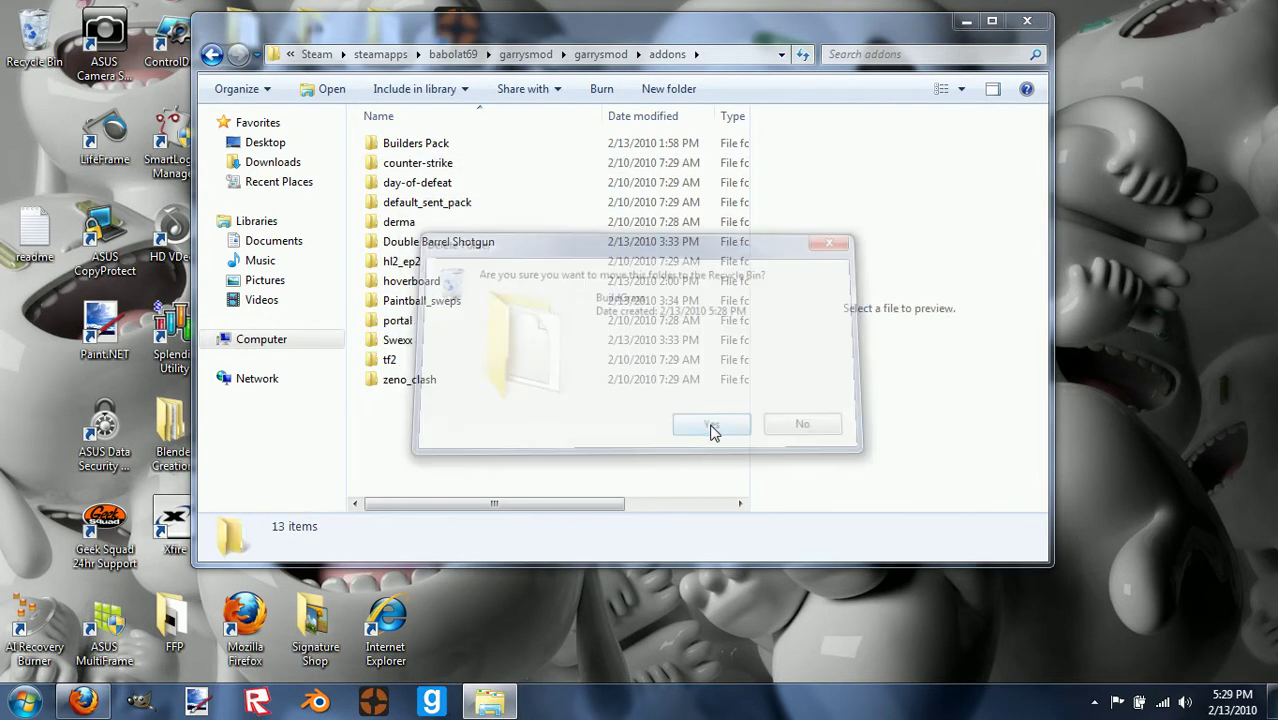
pyautogui.click(83, 701)
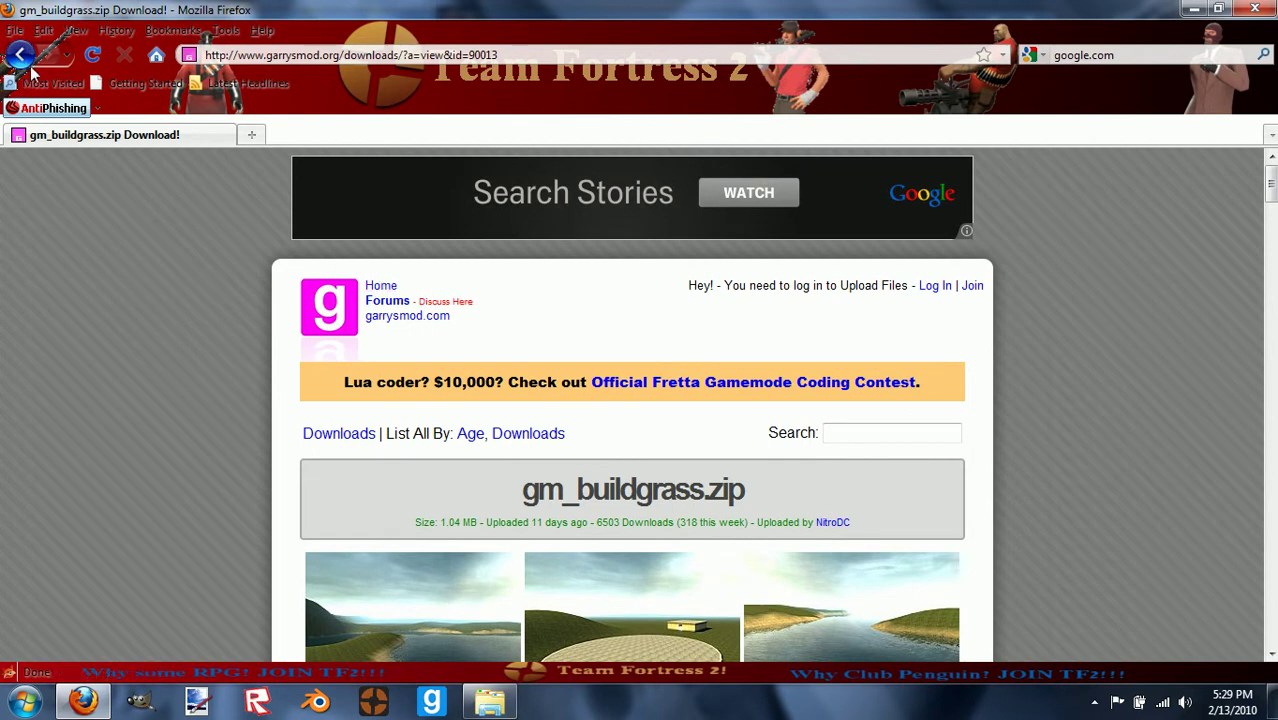
# Go back to the top of the garrysmod.org downloads listing, then bring up the 13-item addons folder
pyautogui.press('BackSpace')
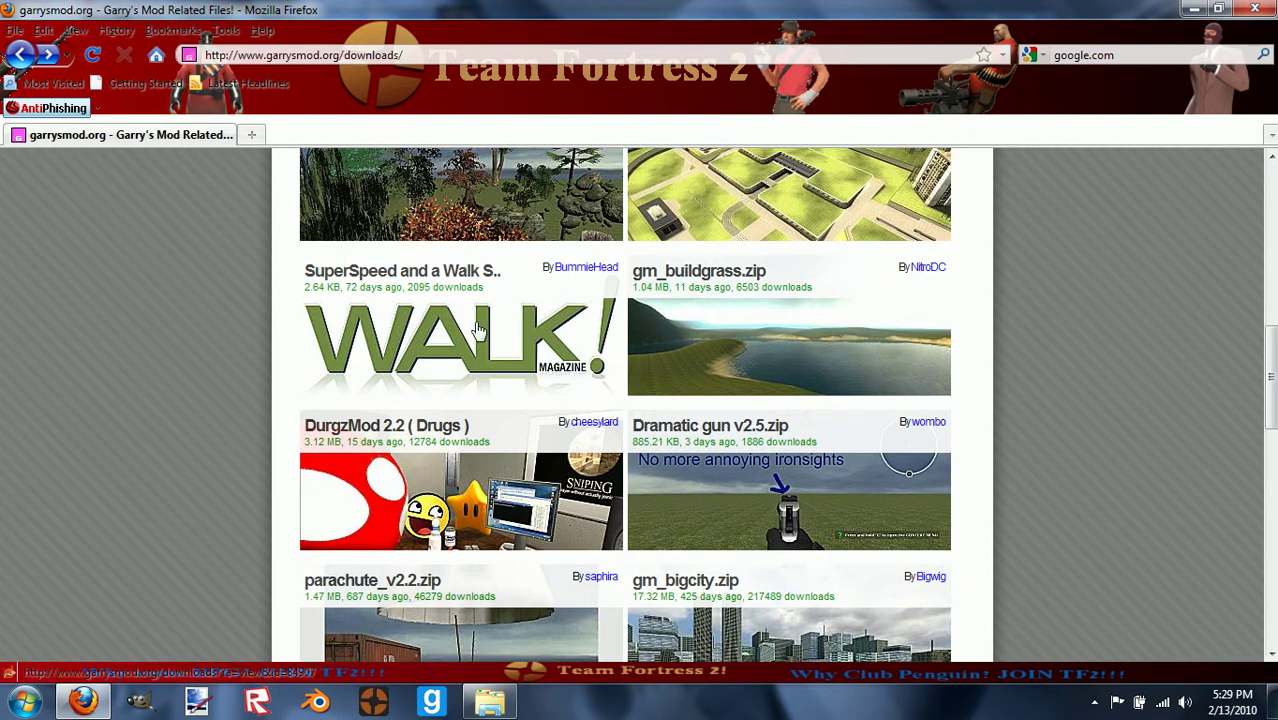
pyautogui.scroll(10, 153, 431)
pyautogui.scroll(4, 118, 395)
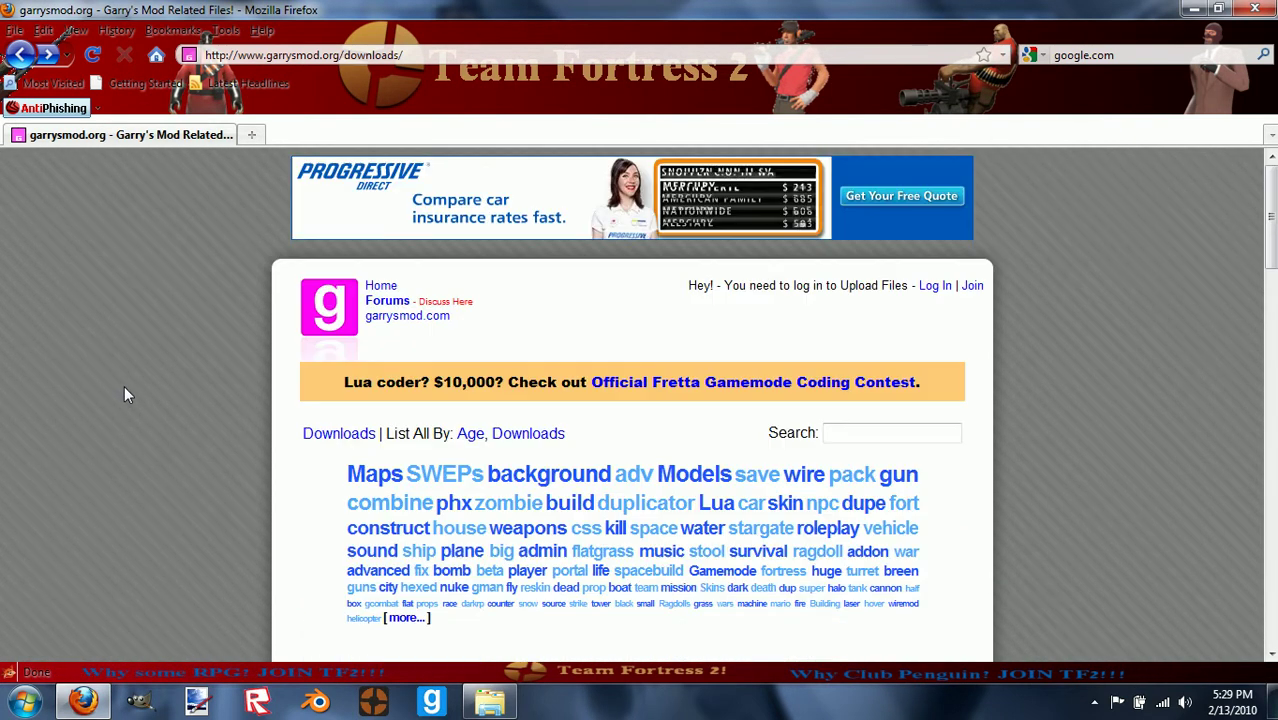
pyautogui.click(495, 705)
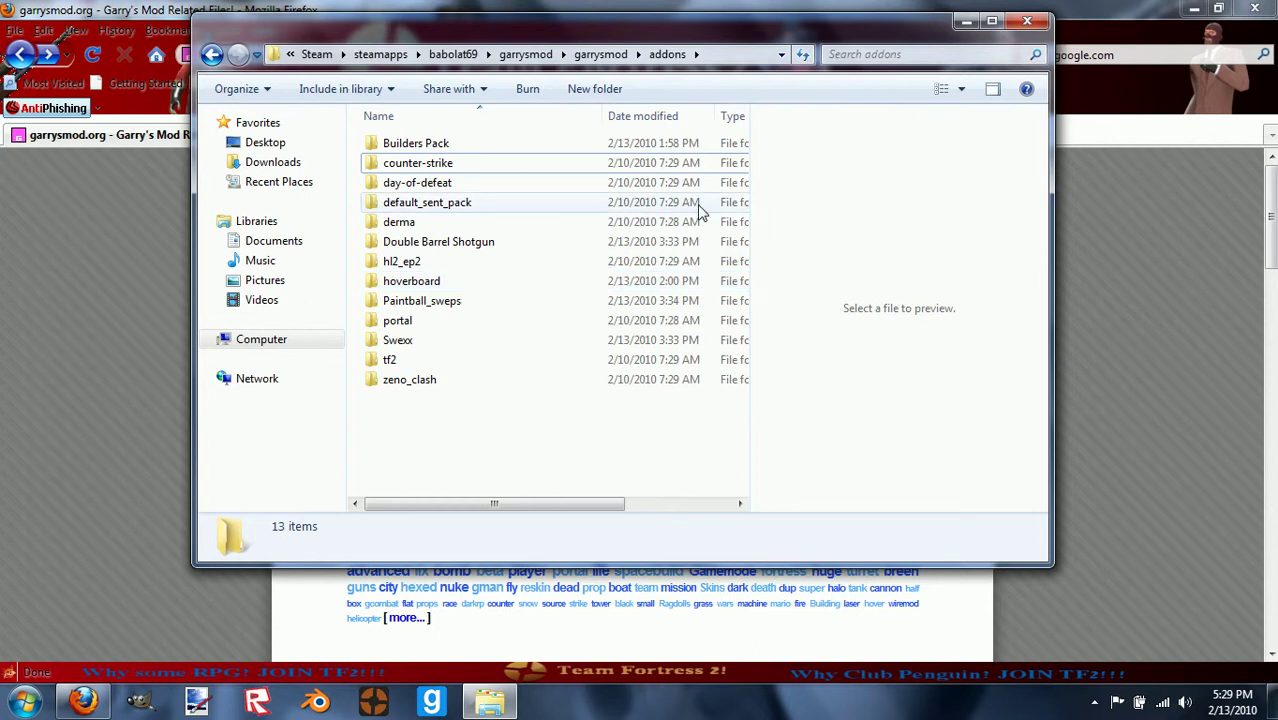
# Drag the addons window's scrollbar, then put Firefox's garrysmod.org downloads listing in front
pyautogui.moveTo(530, 505); pyautogui.dragTo(540, 518)
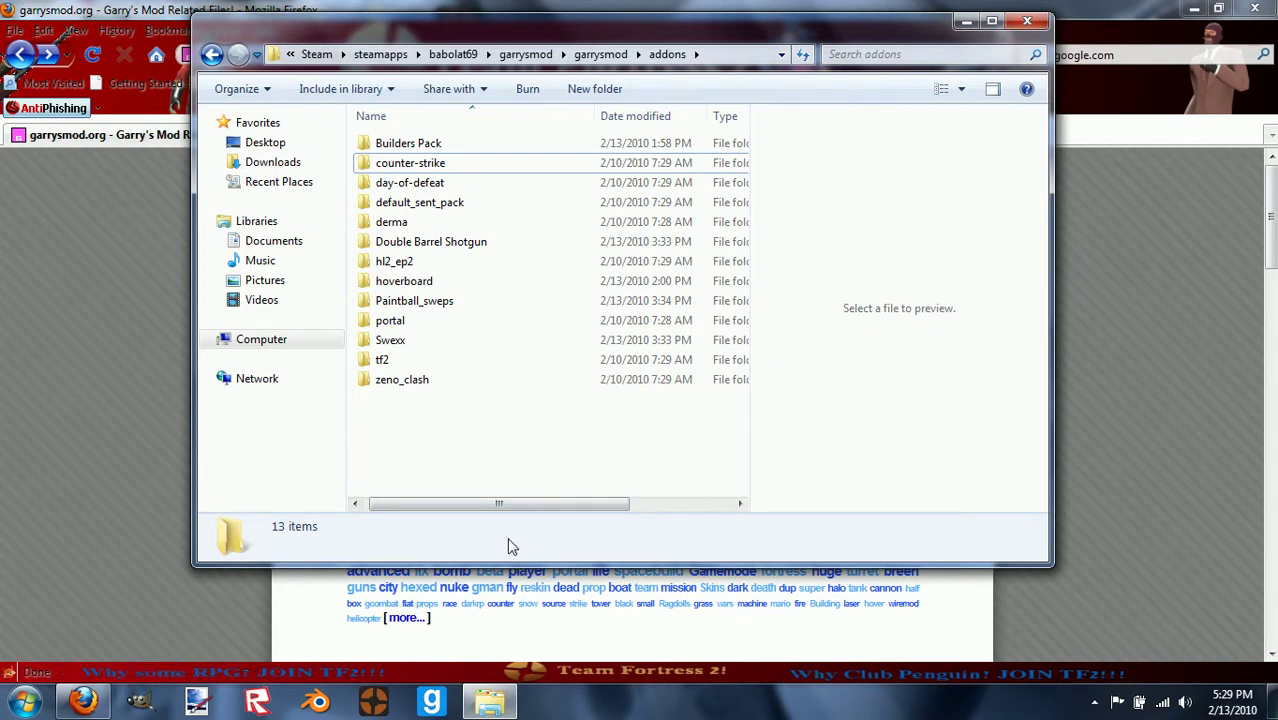
pyautogui.click(112, 543)
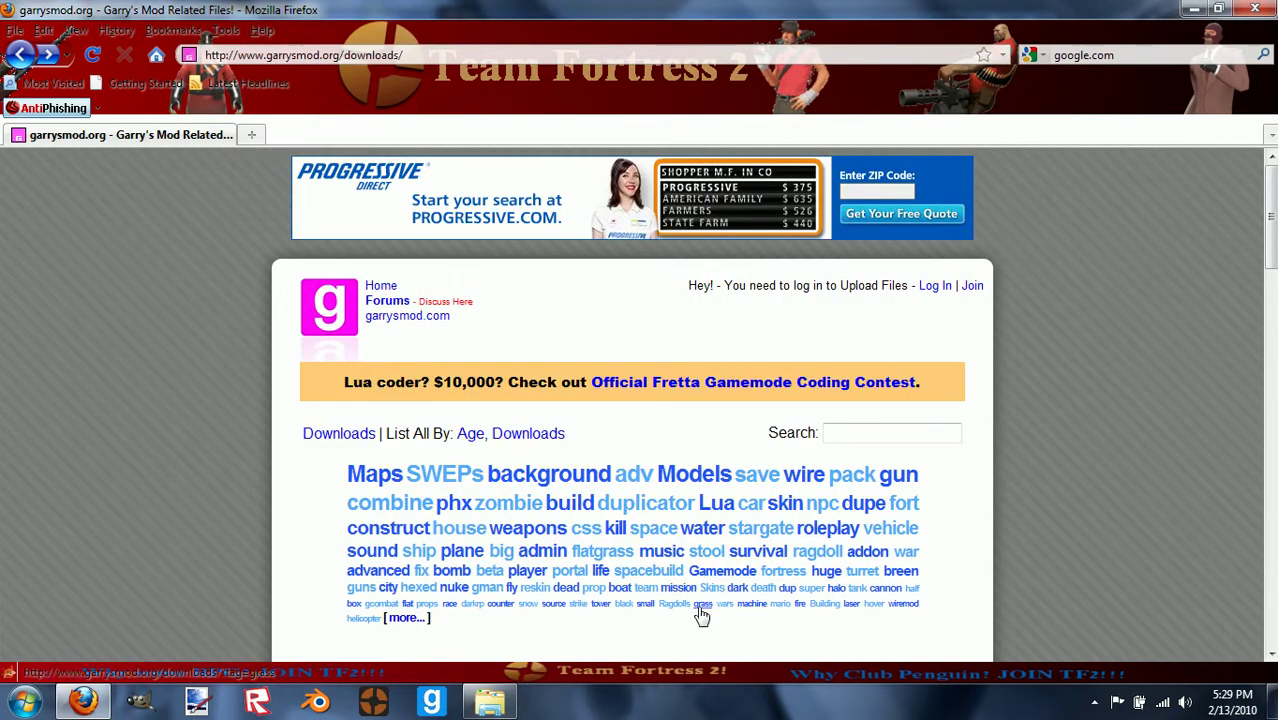
pyautogui.scroll(-10, 702, 616)
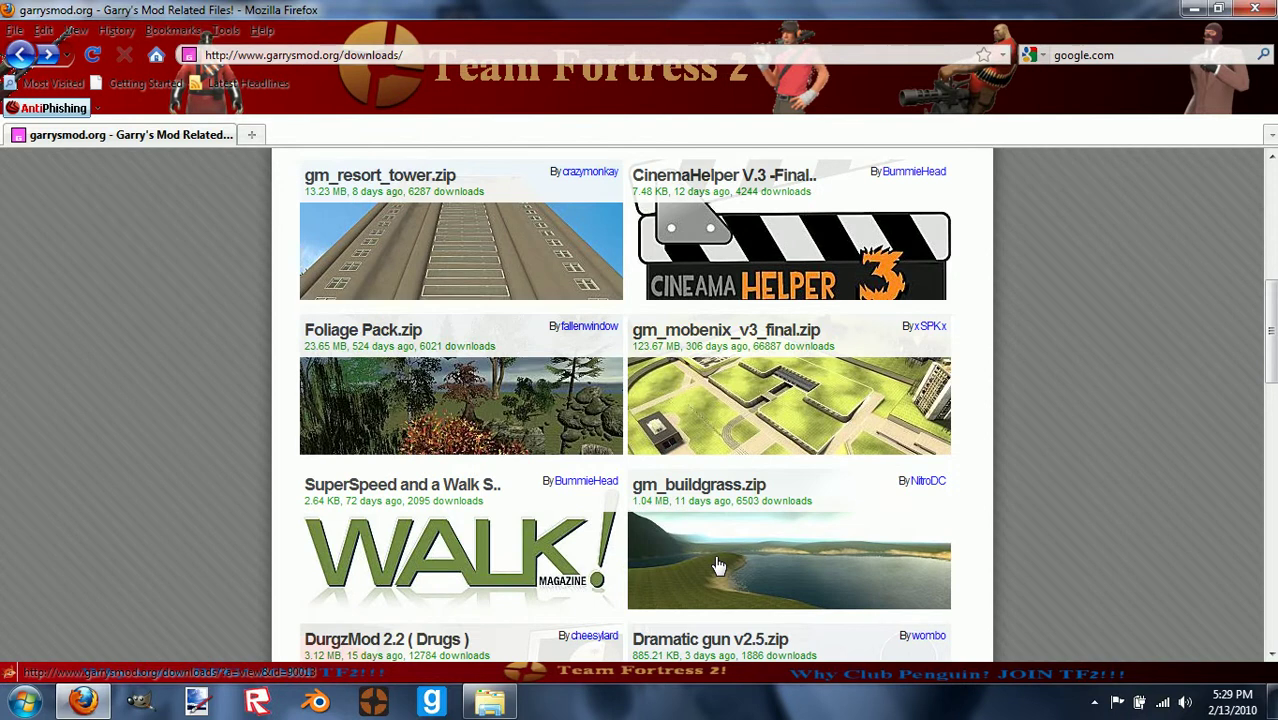
pyautogui.scroll(-2, 725, 566)
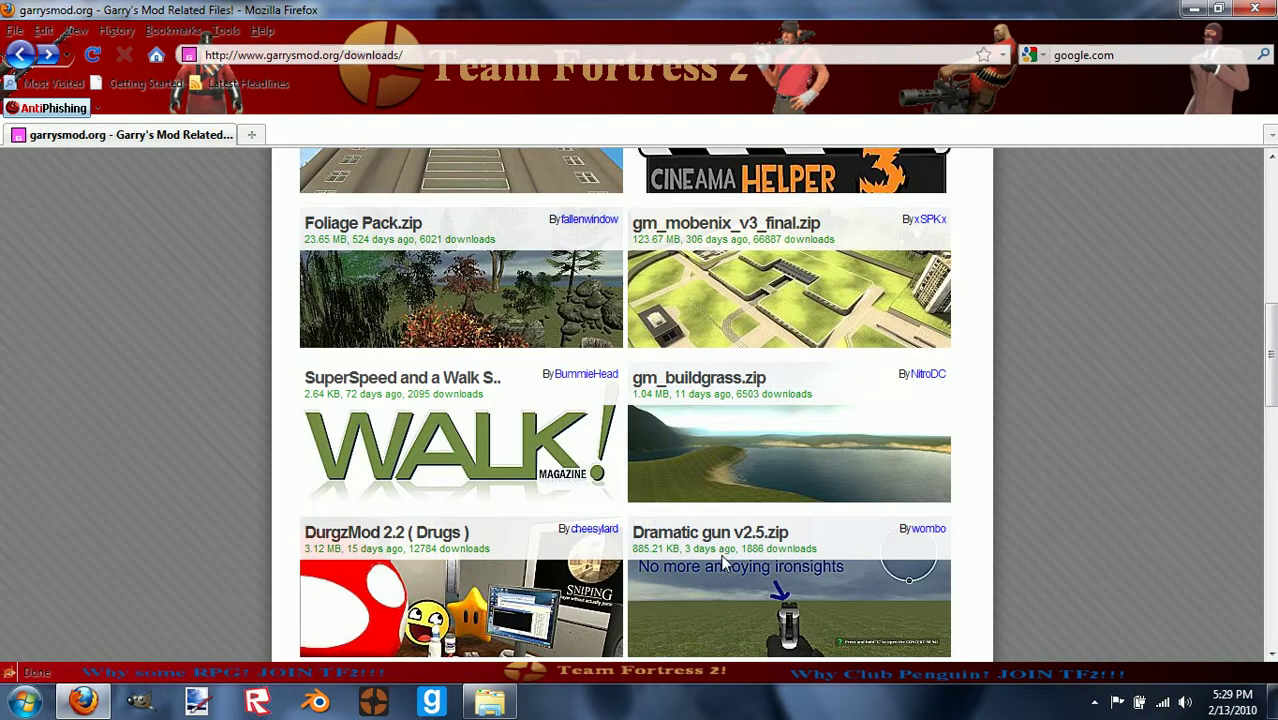
pyautogui.scroll(-4, 725, 560)
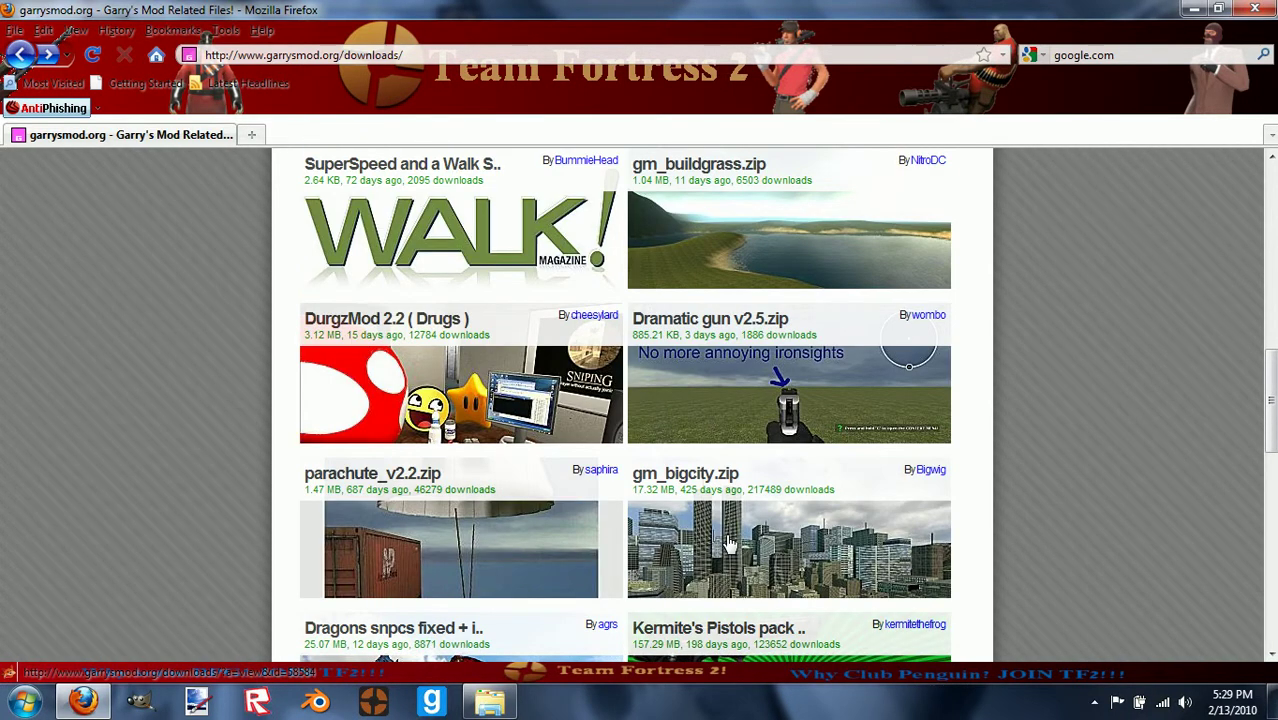
pyautogui.scroll(-2, 712, 540)
pyautogui.scroll(-2, 714, 538)
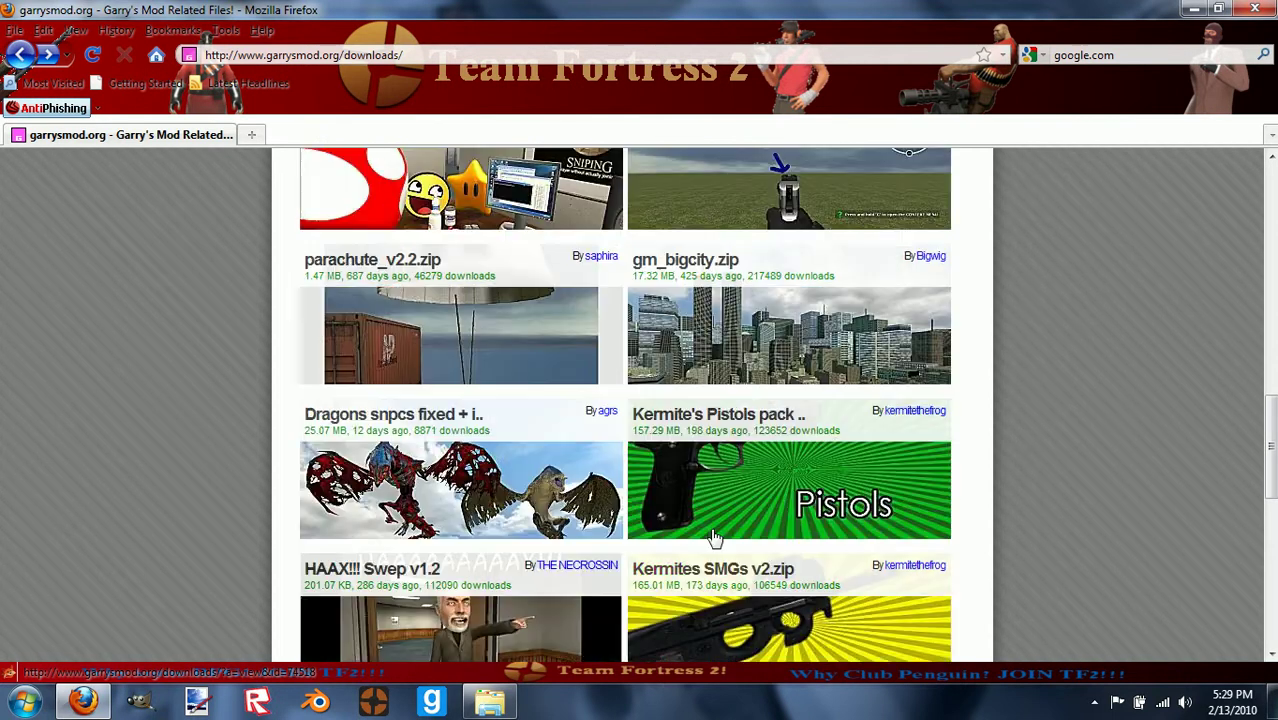
pyautogui.scroll(-4, 714, 538)
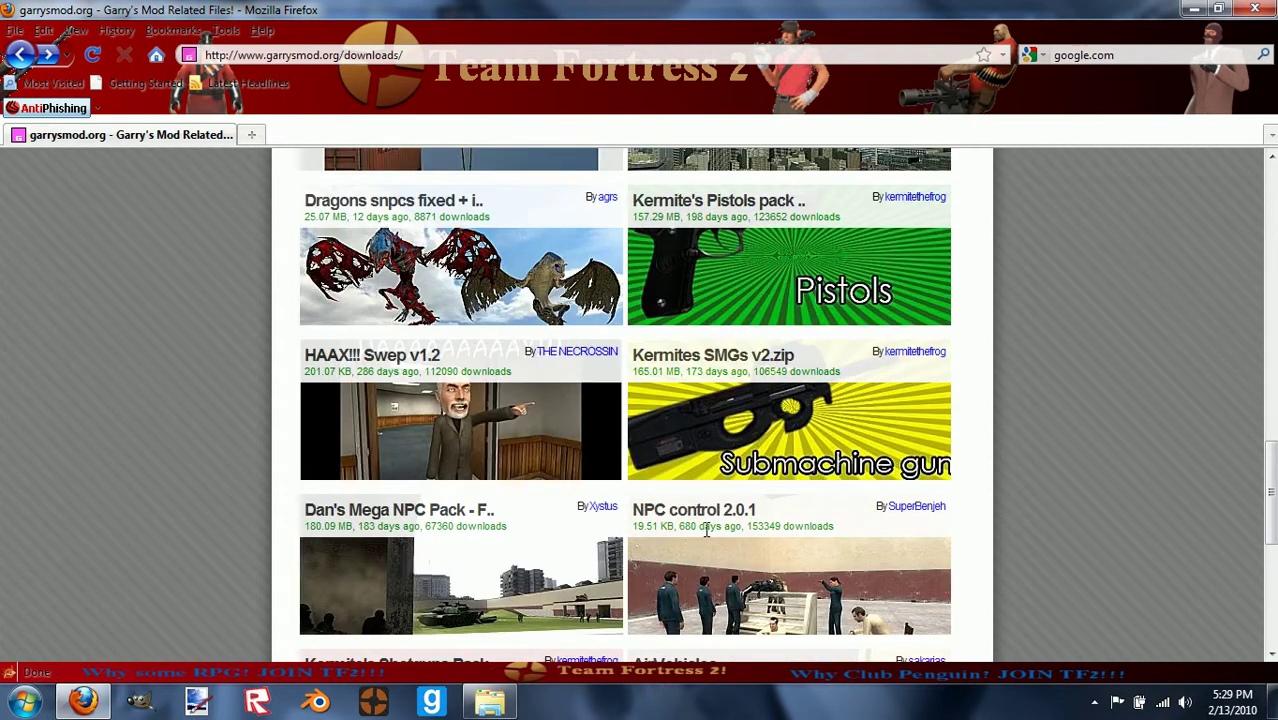
pyautogui.scroll(-4, 530, 460)
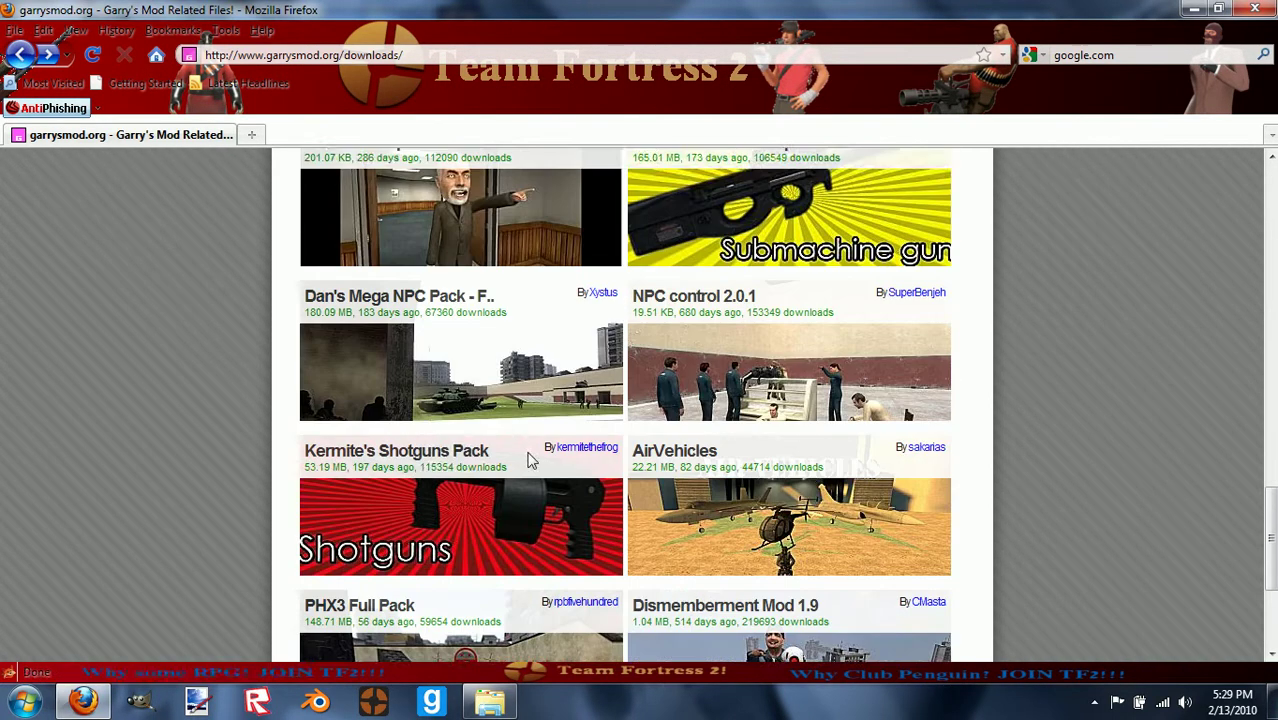
pyautogui.scroll(-2, 530, 460)
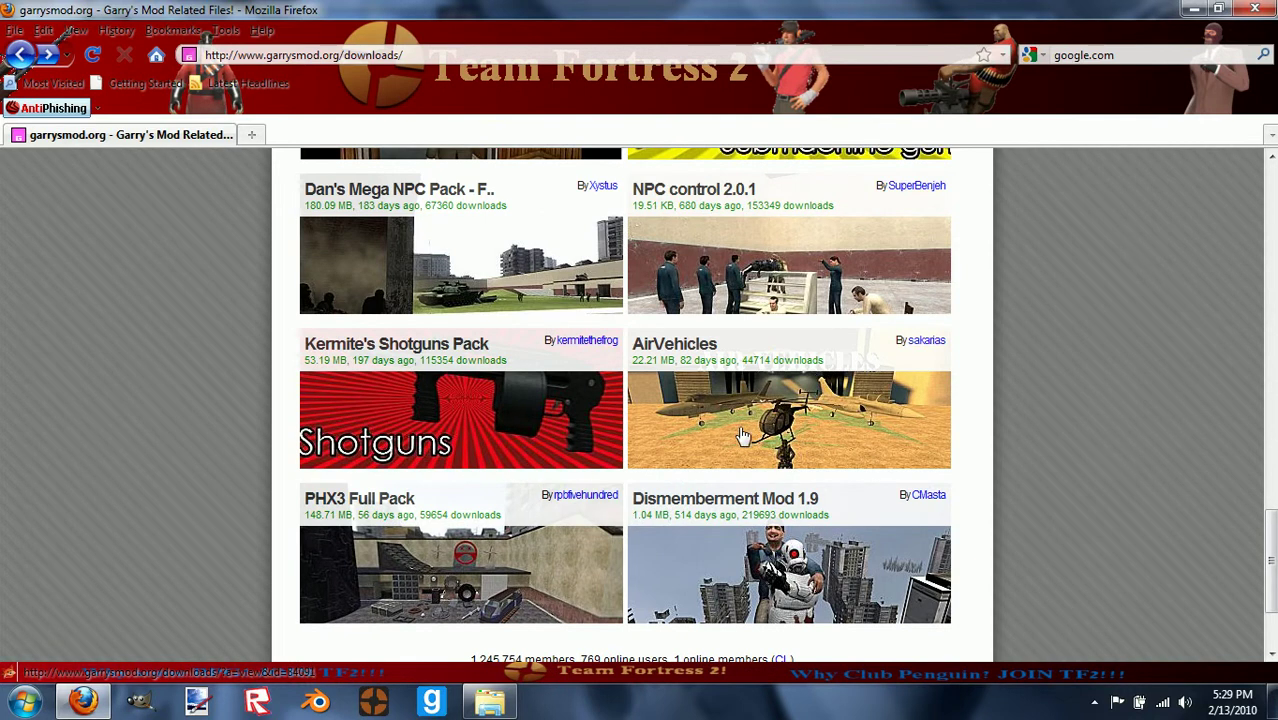
pyautogui.scroll(-3, 785, 420)
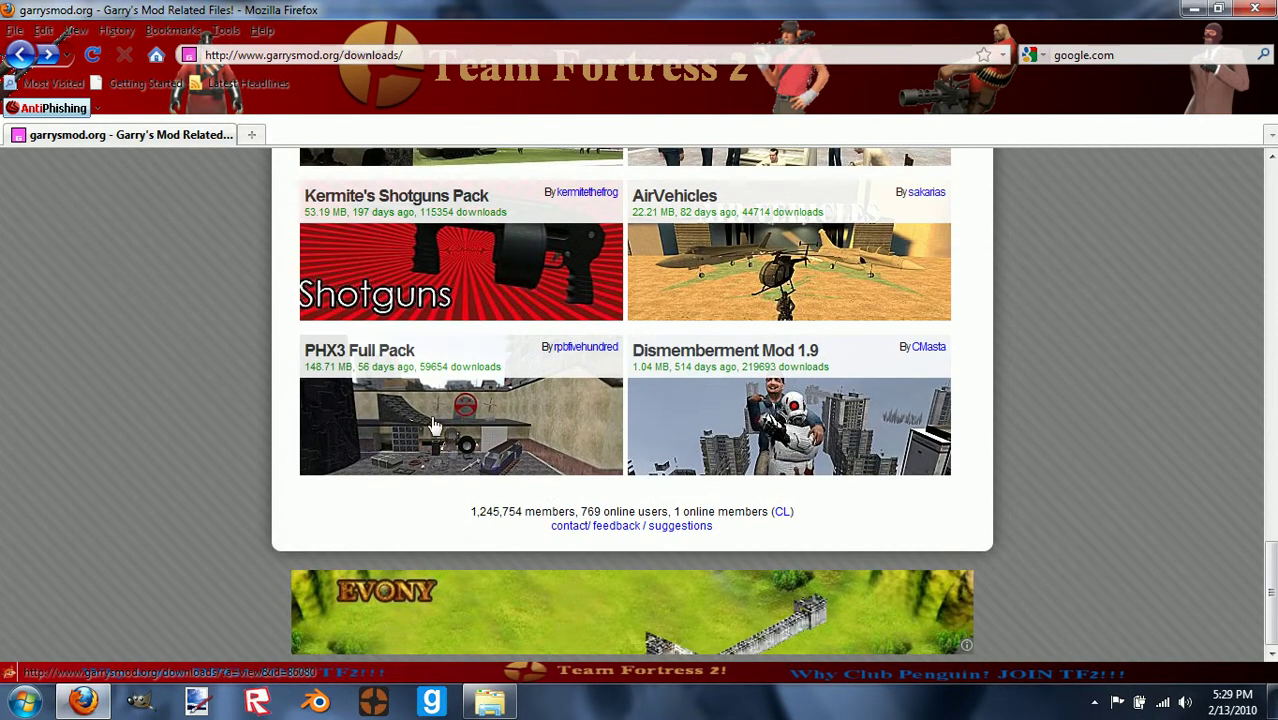
pyautogui.scroll(5, 464, 474)
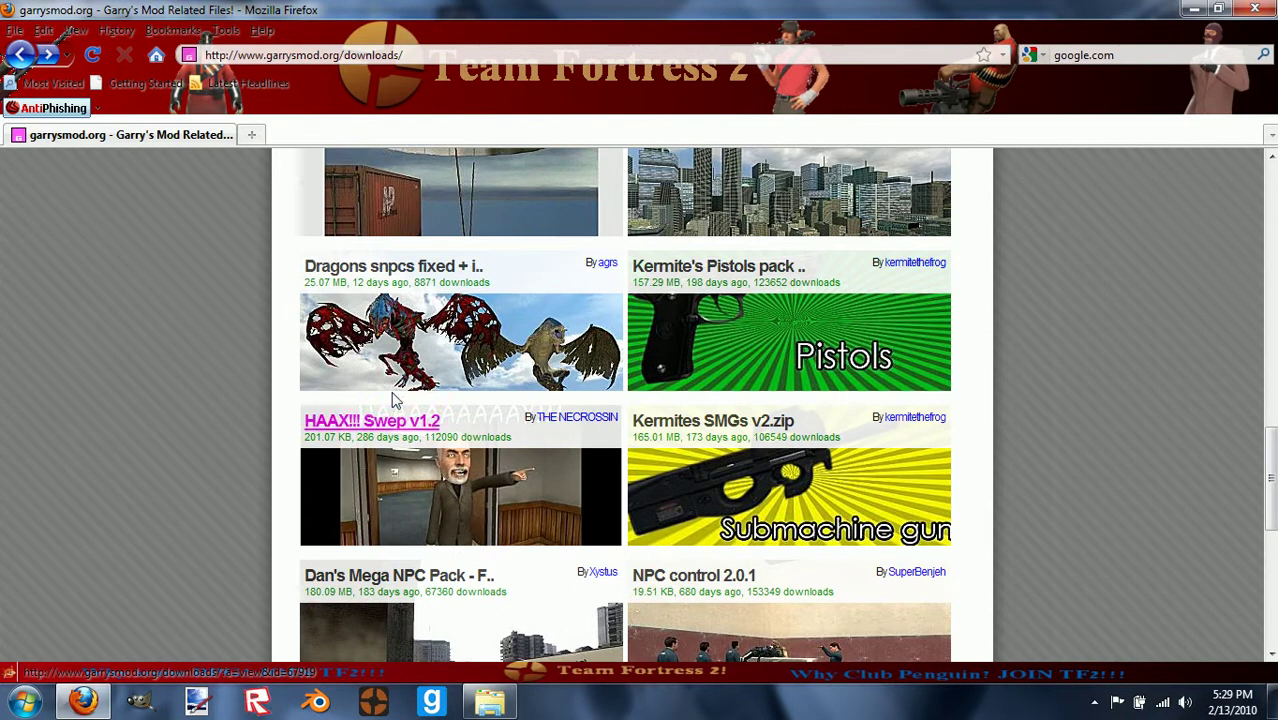
pyautogui.scroll(5, 478, 450)
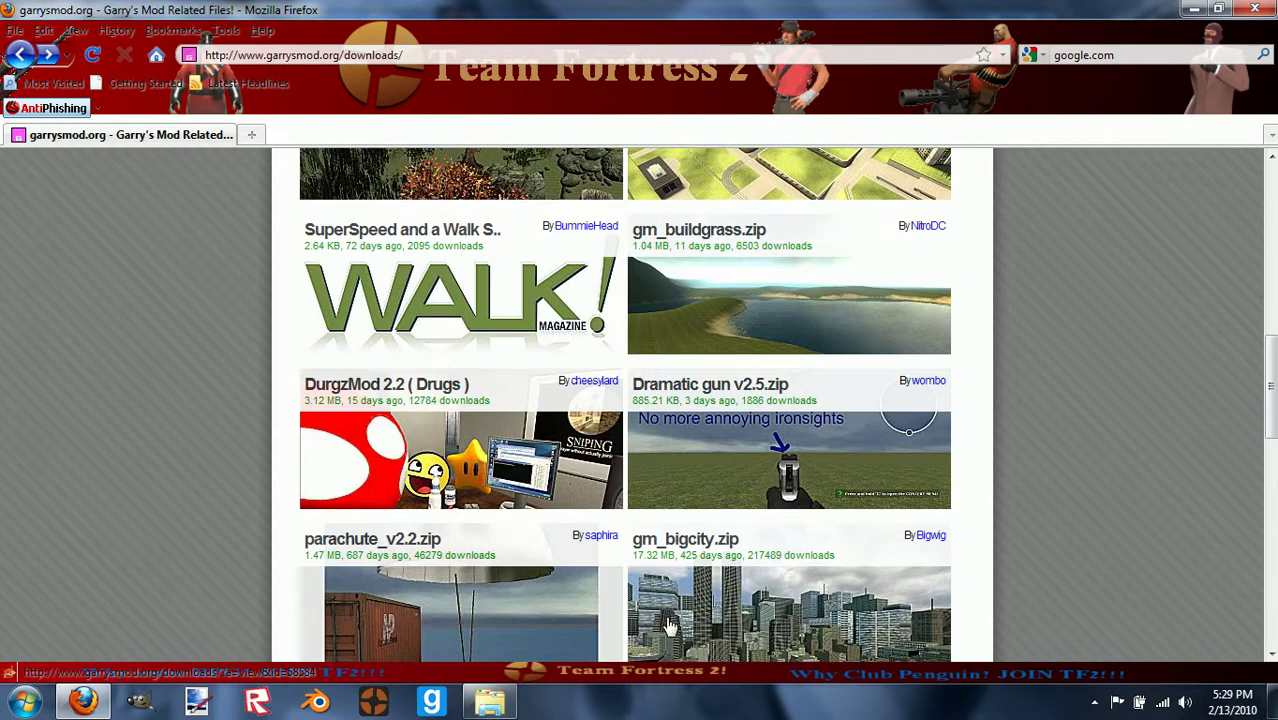